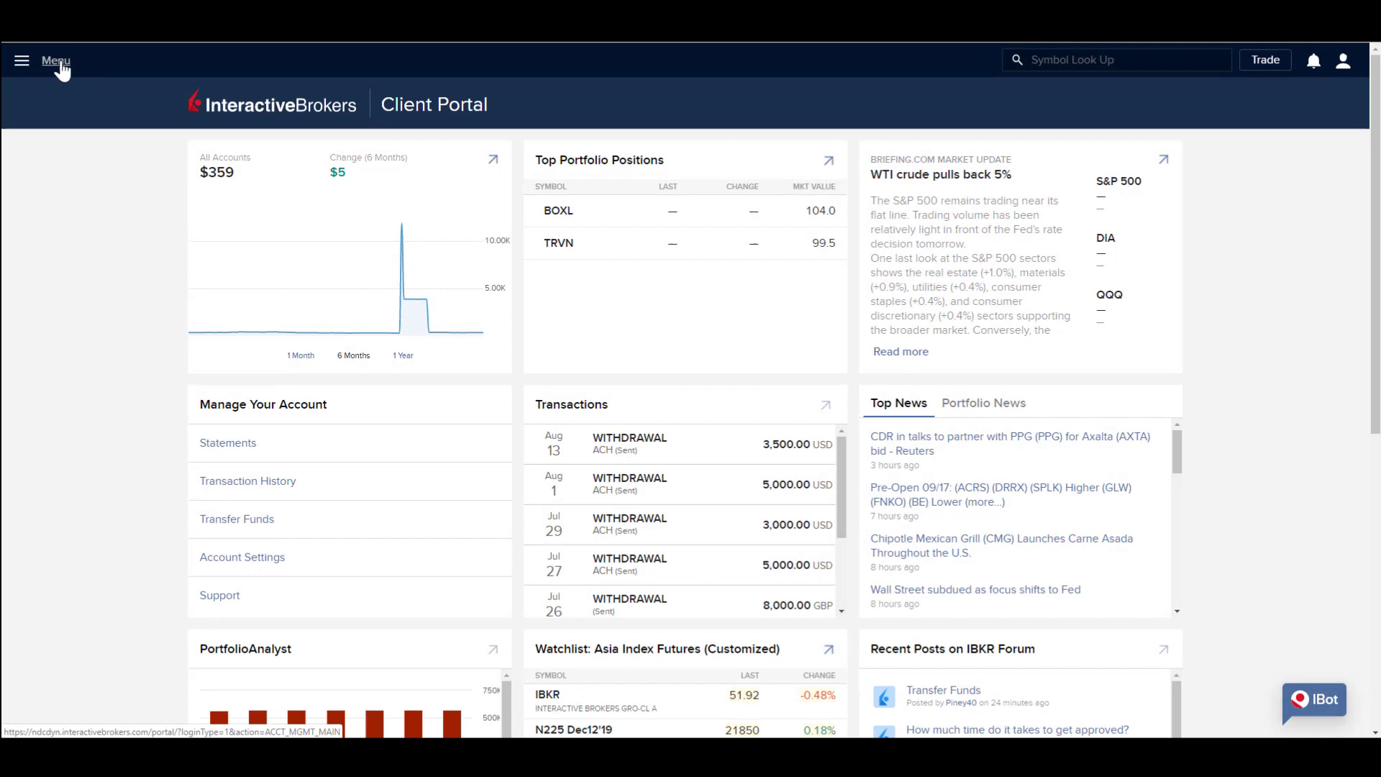
Expand Reports in the navigation menu to list Statements, Flex Queries, Other Reports and Tax
left_click(61, 64)
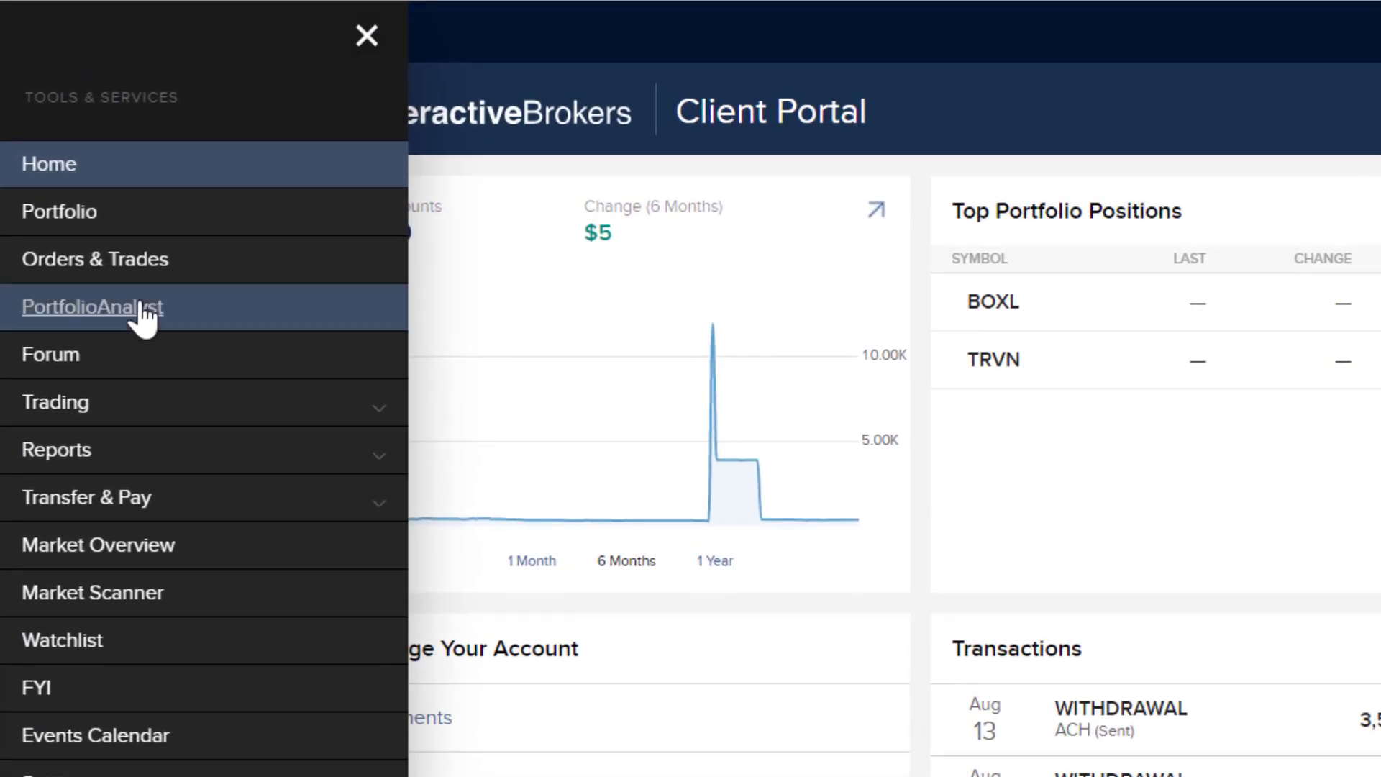
left_click(76, 460)
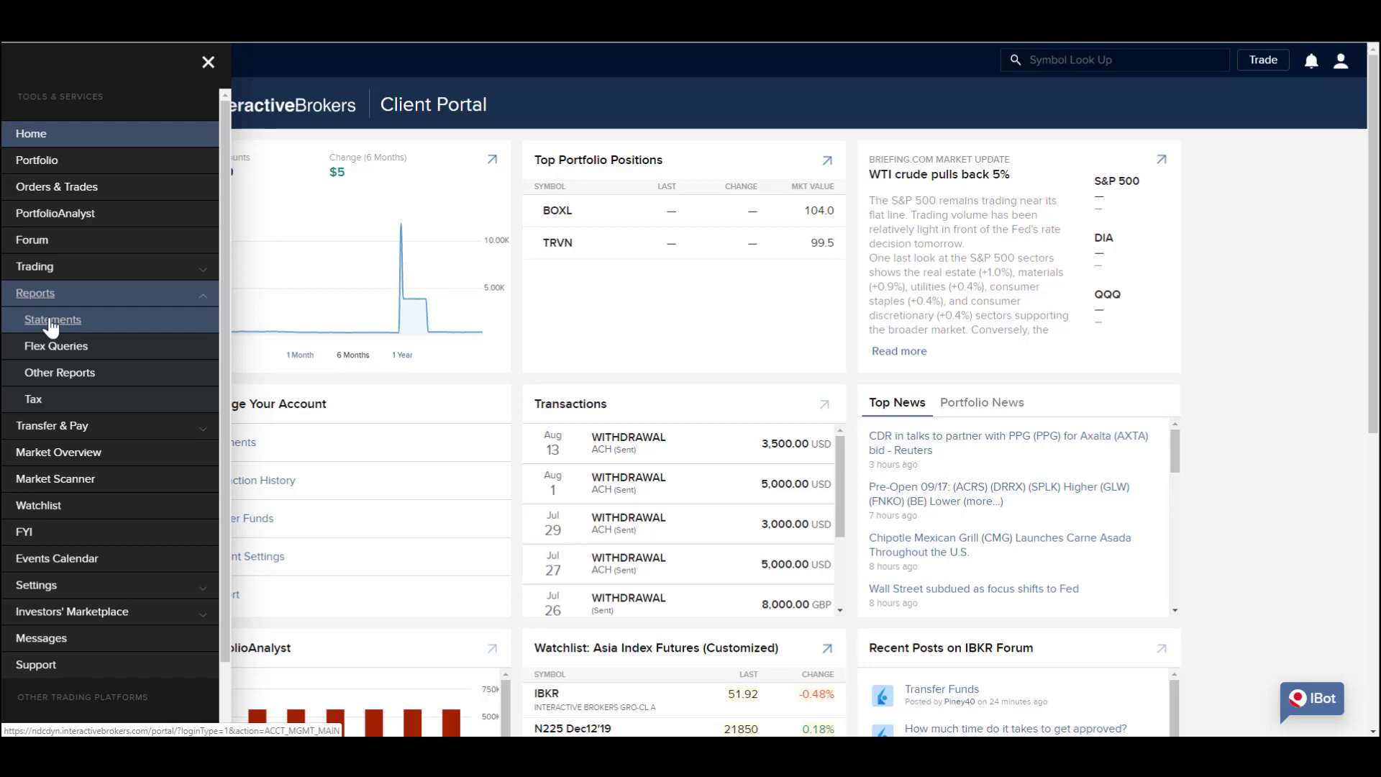
On the Statements page, view and dismiss the Run a Statement and Custom Statements help
left_click(51, 320)
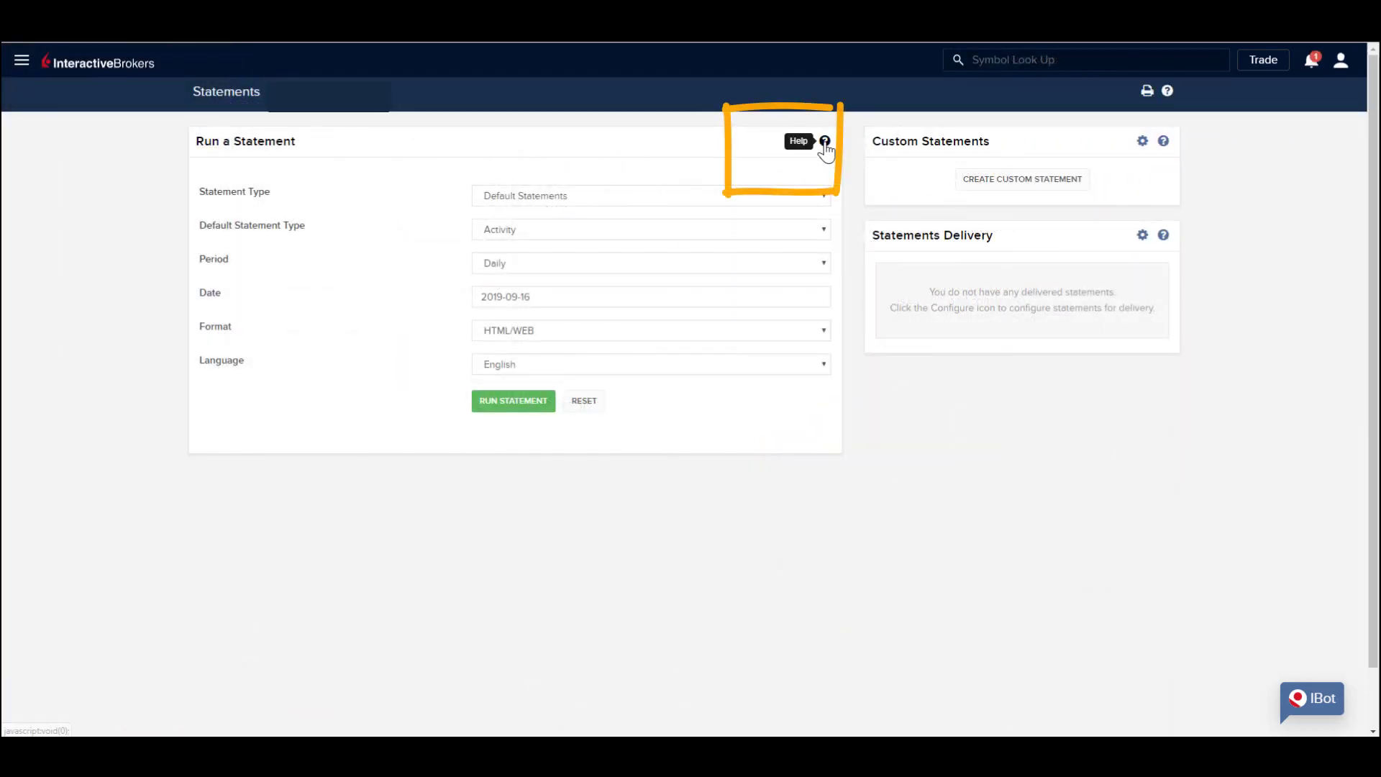
left_click(825, 142)
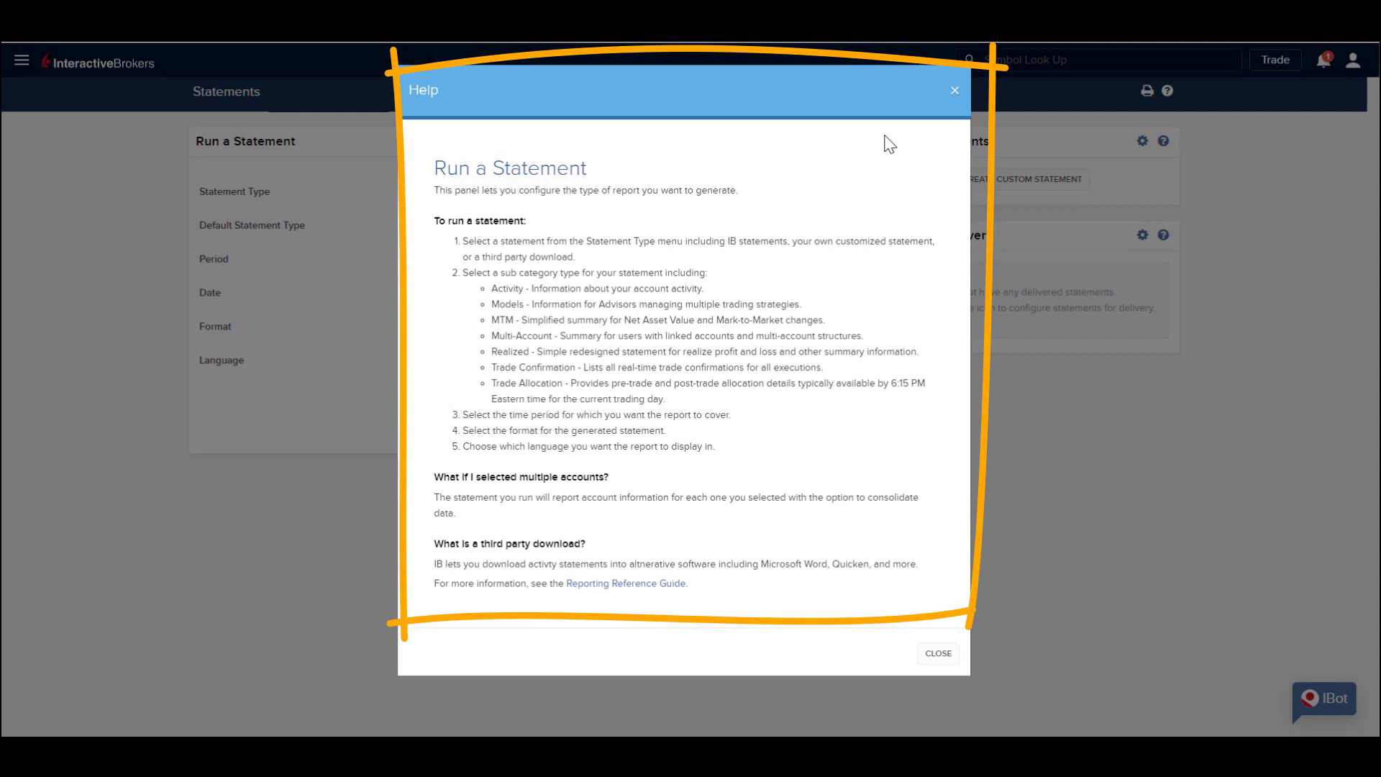
left_click(955, 92)
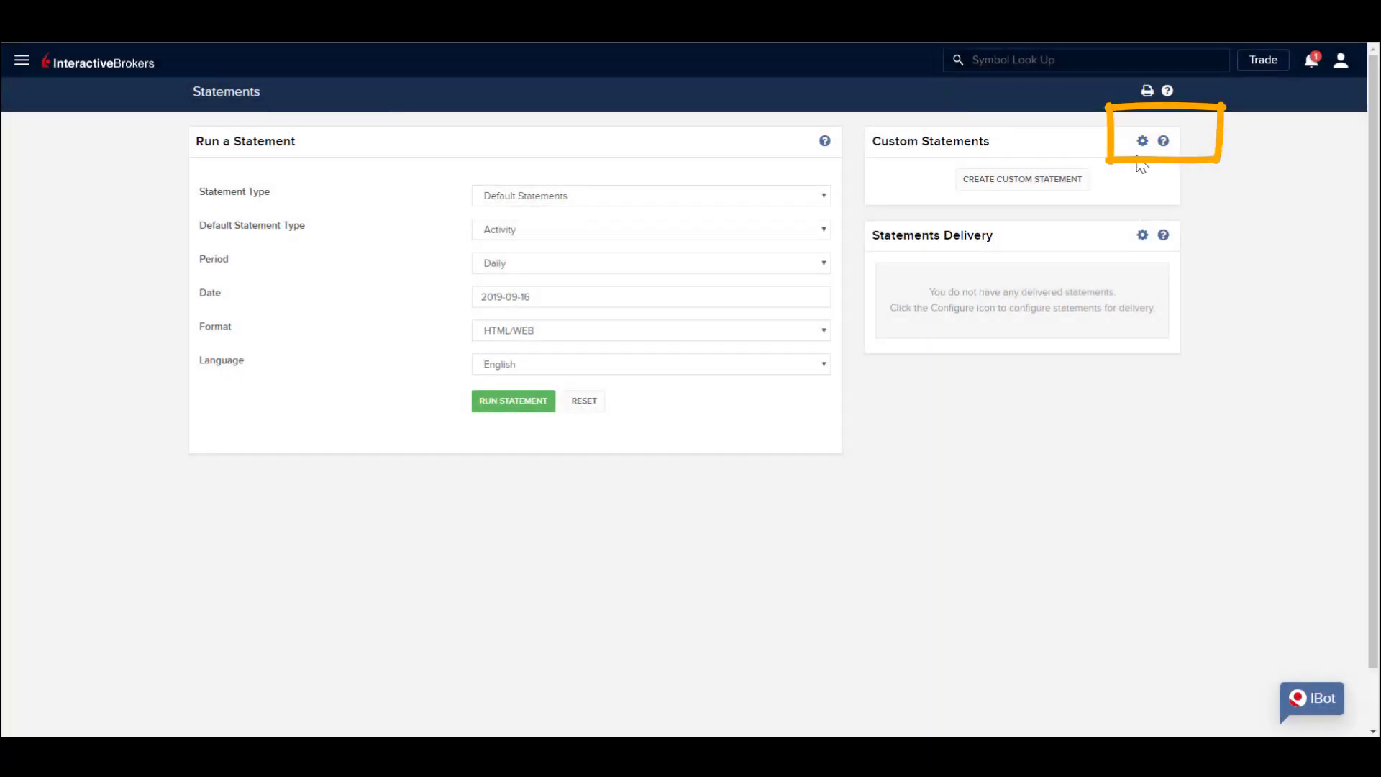
left_click(1164, 142)
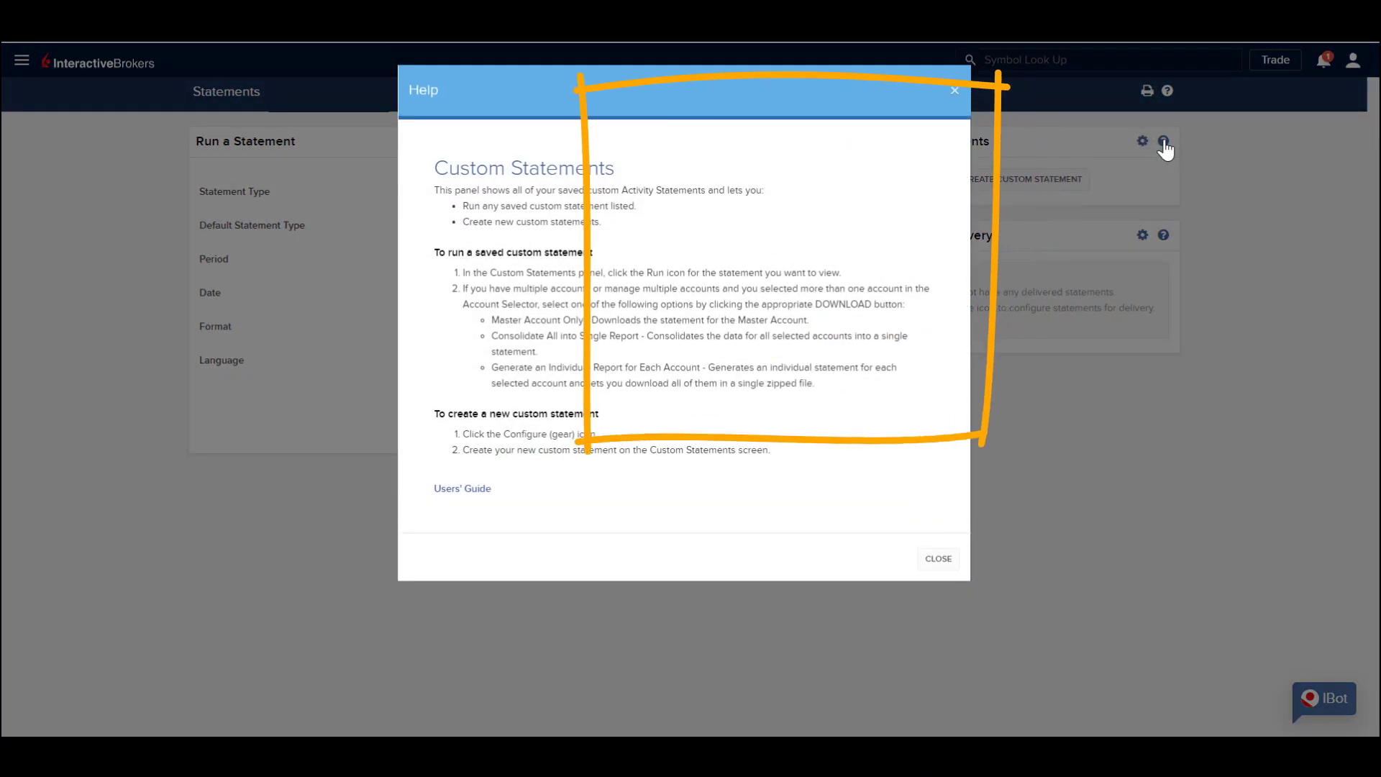
left_click(954, 91)
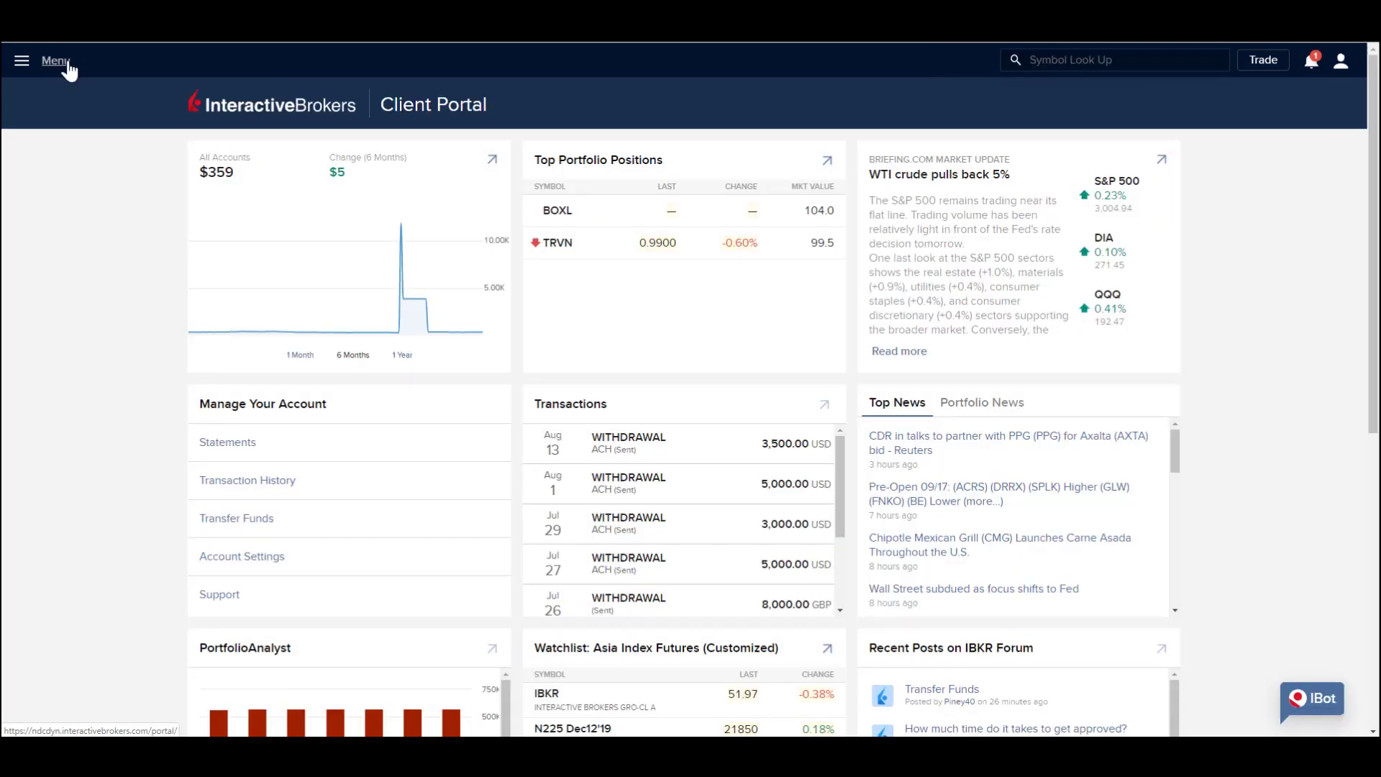
Open PortfolioAnalyst and limit the analysis to the Individual account only
left_click(66, 63)
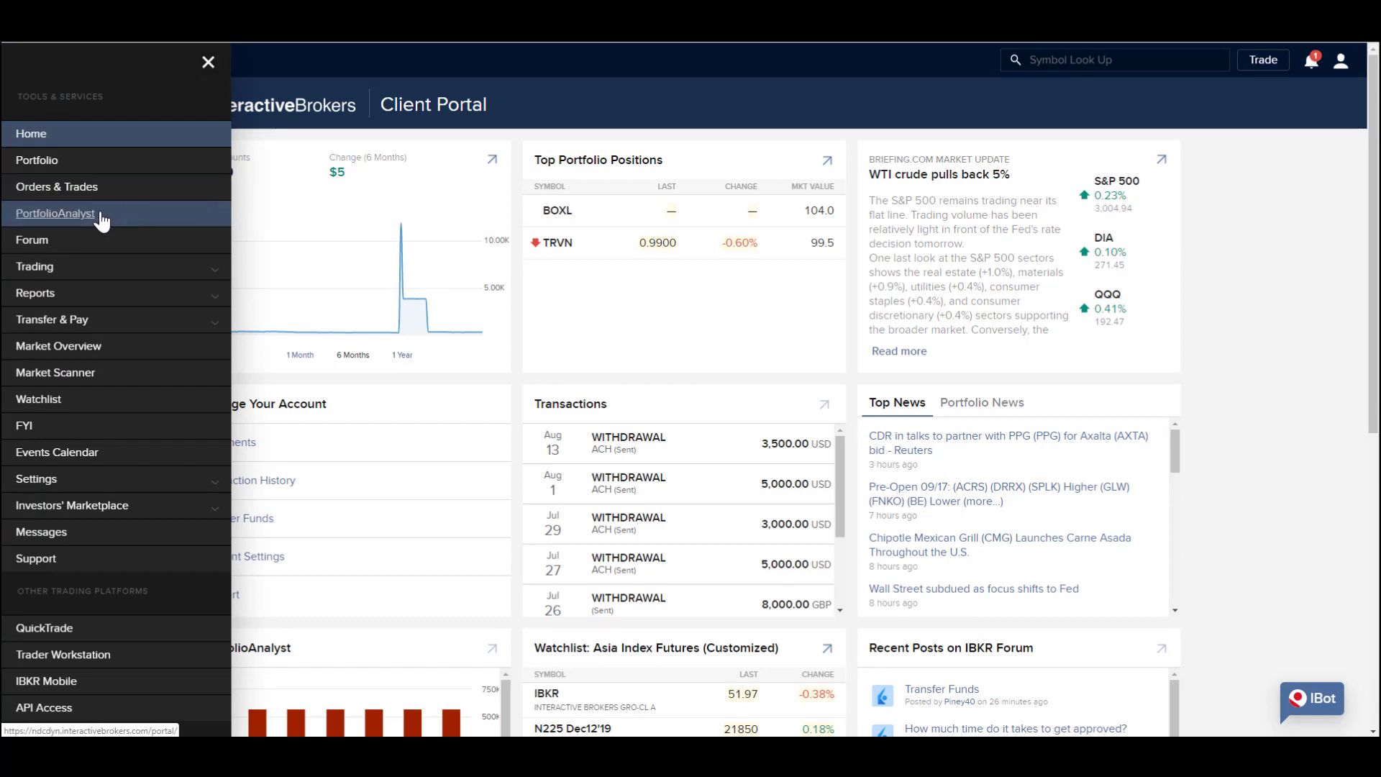
left_click(79, 217)
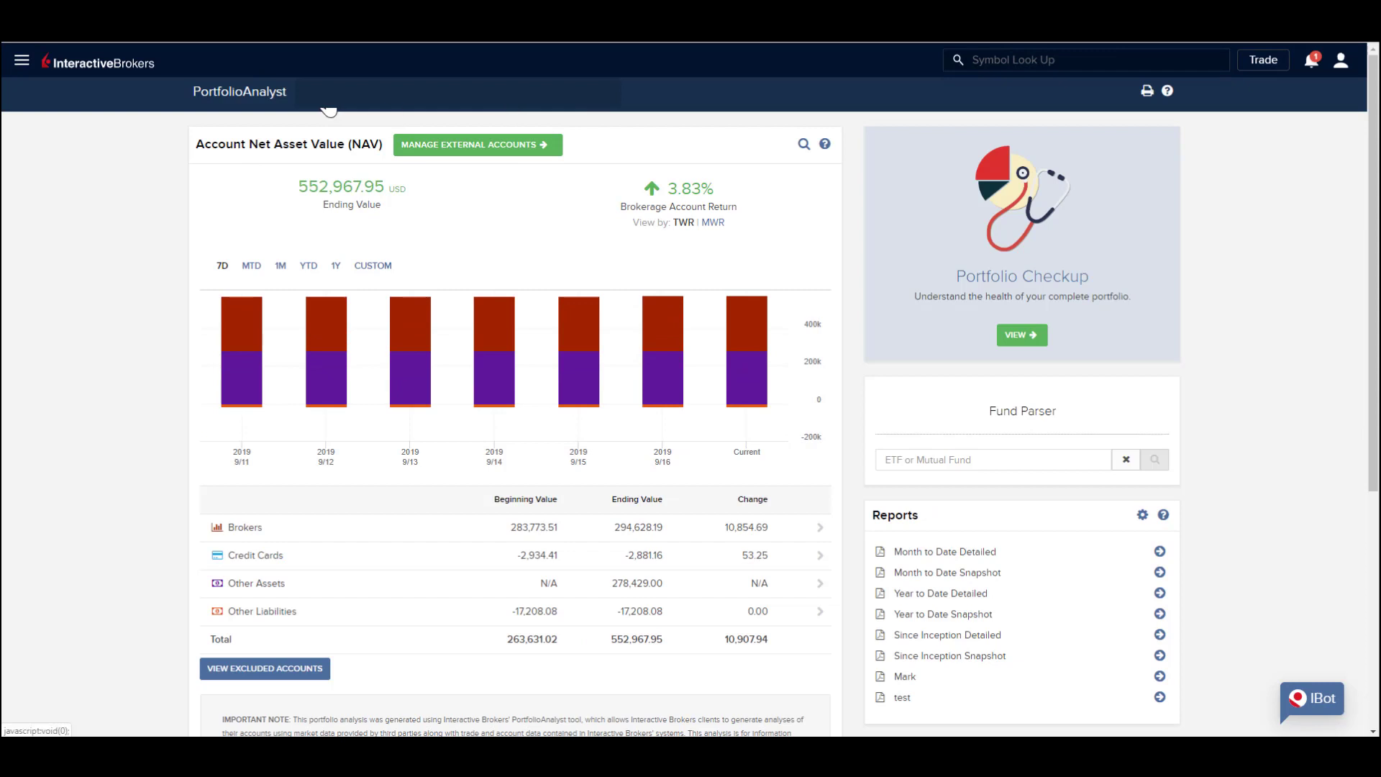
left_click(329, 108)
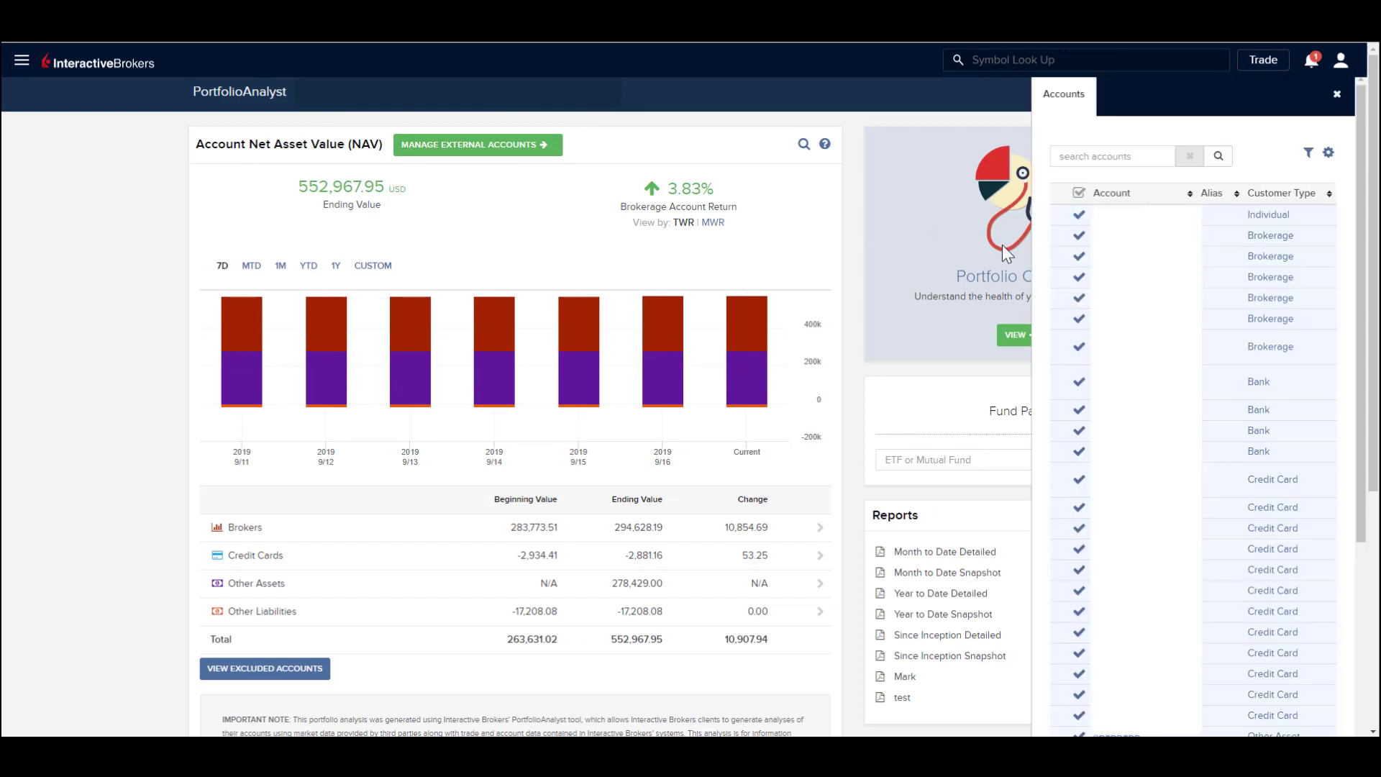
left_click(1079, 193)
left_click(1078, 214)
scroll(1050, 674, "down", 5)
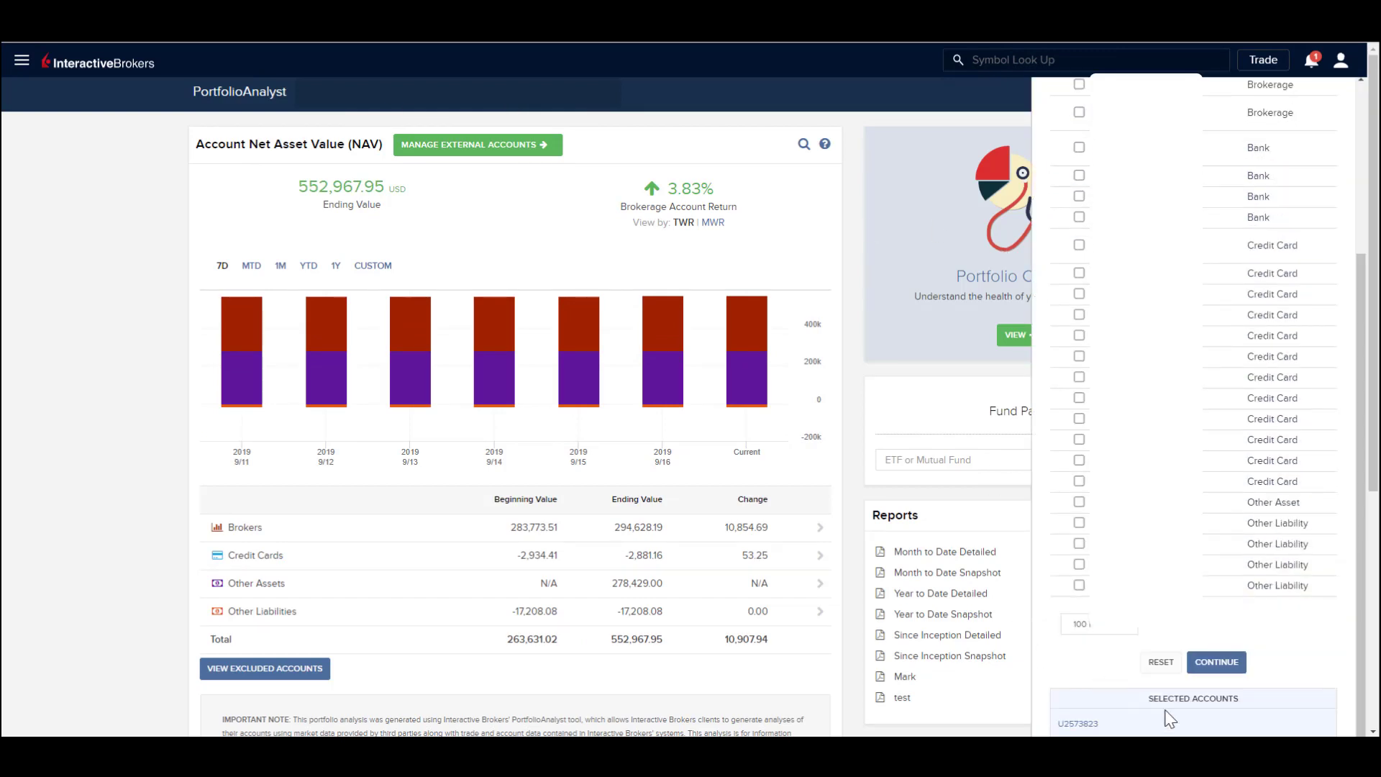
left_click(1218, 660)
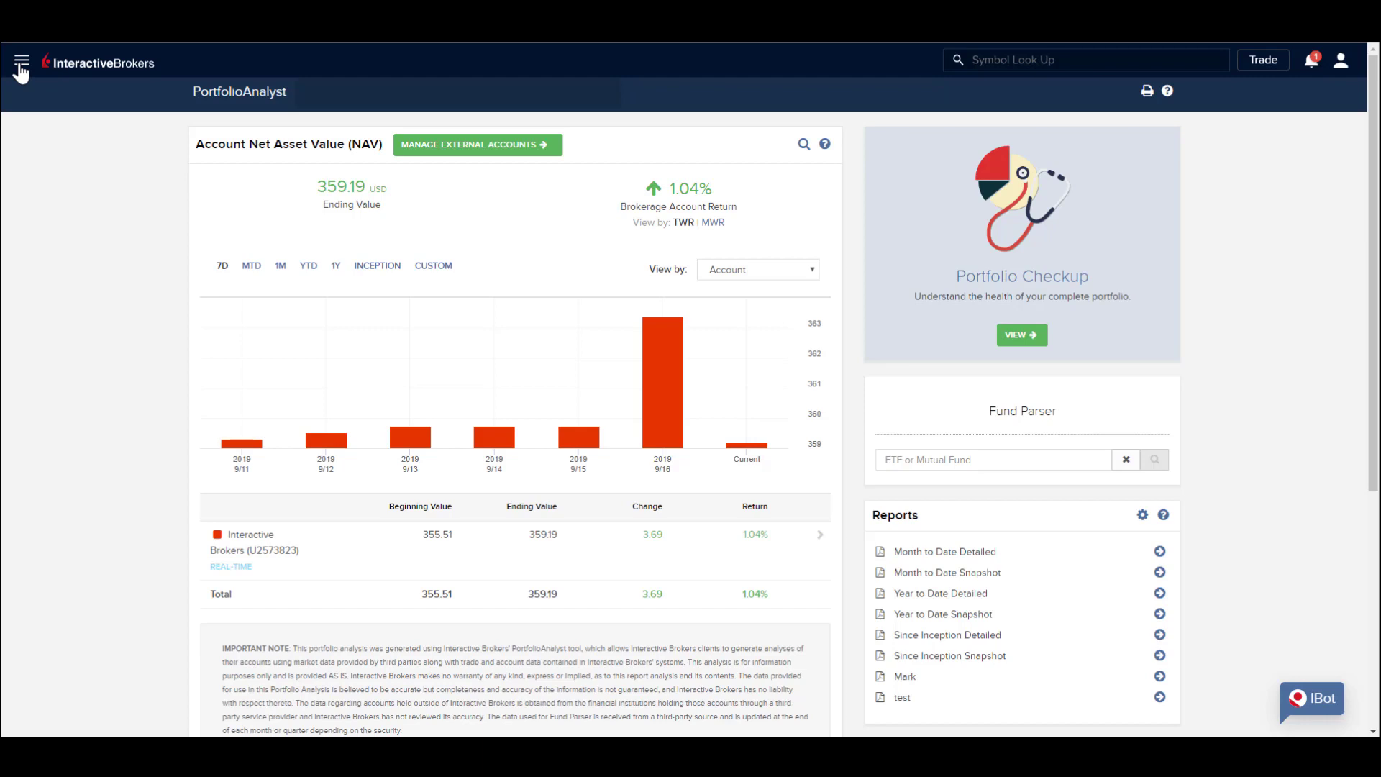
Go to the Statements page under Reports
left_click(21, 68)
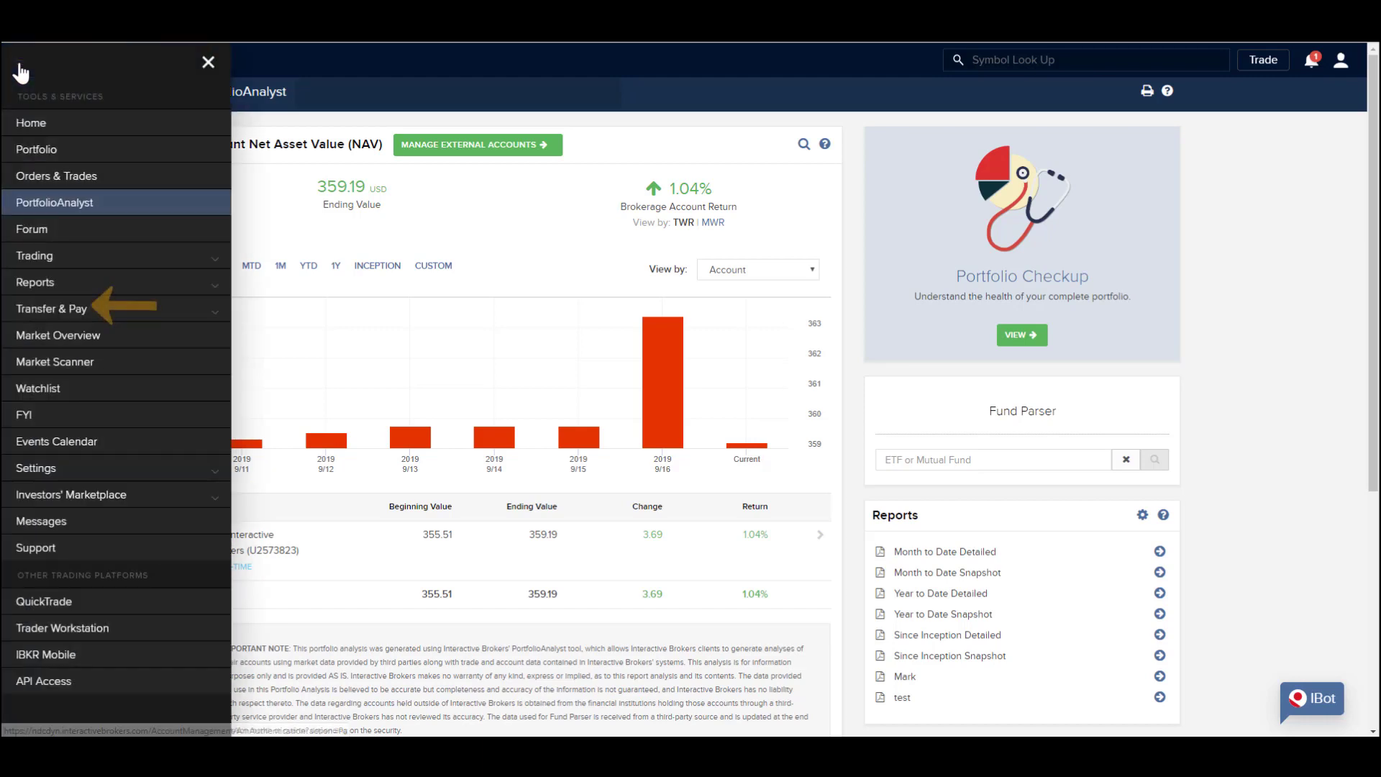
left_click(36, 288)
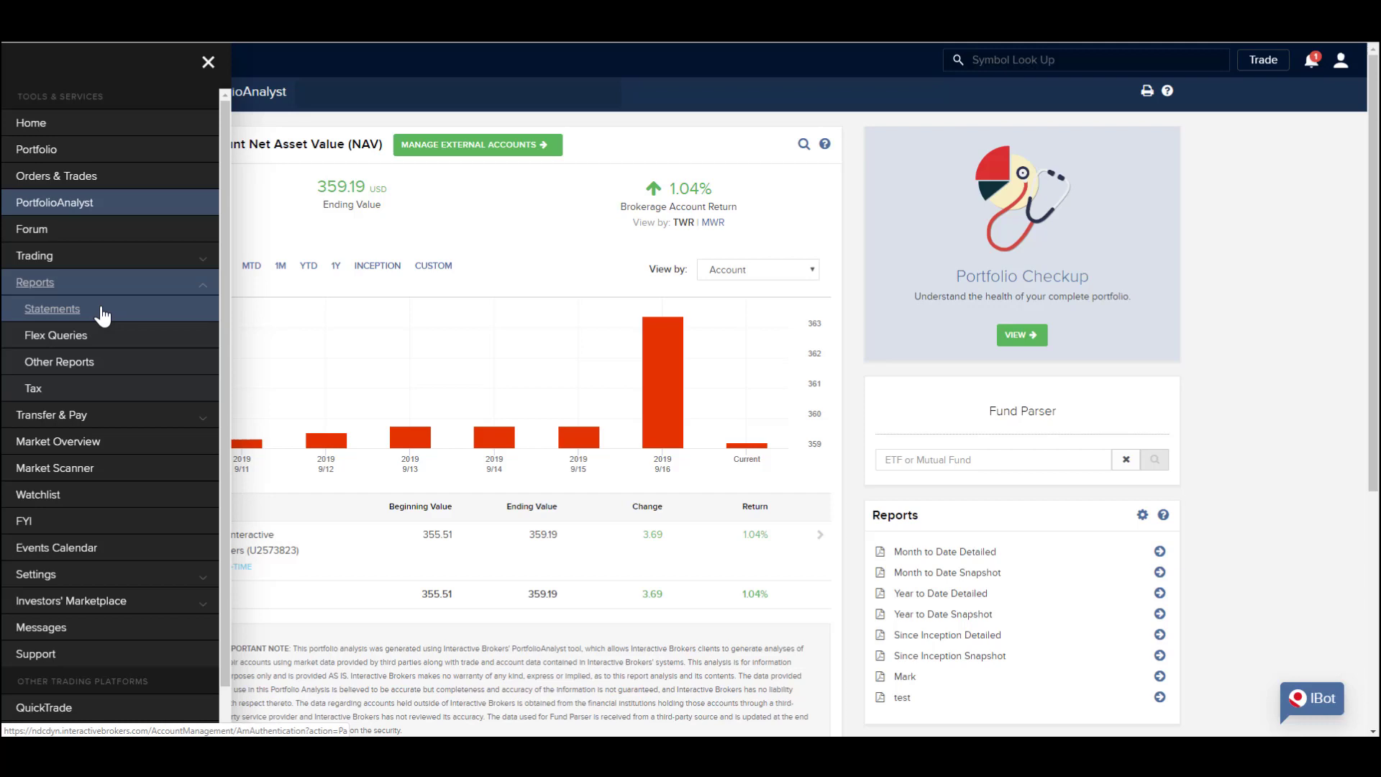
left_click(52, 308)
Set Run a Statement to Default Statements, Activity type, HTML/WEB format
left_click(825, 195)
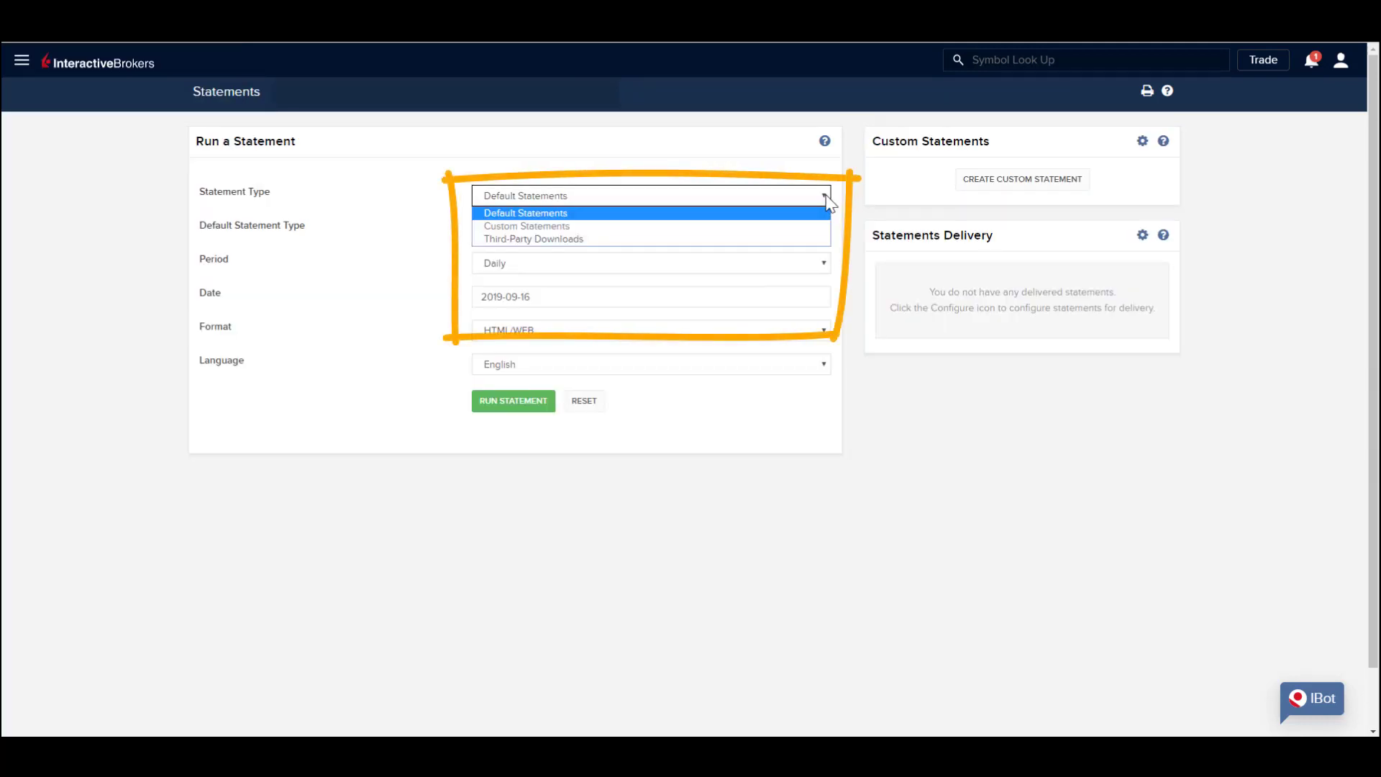
left_click(827, 203)
left_click(825, 230)
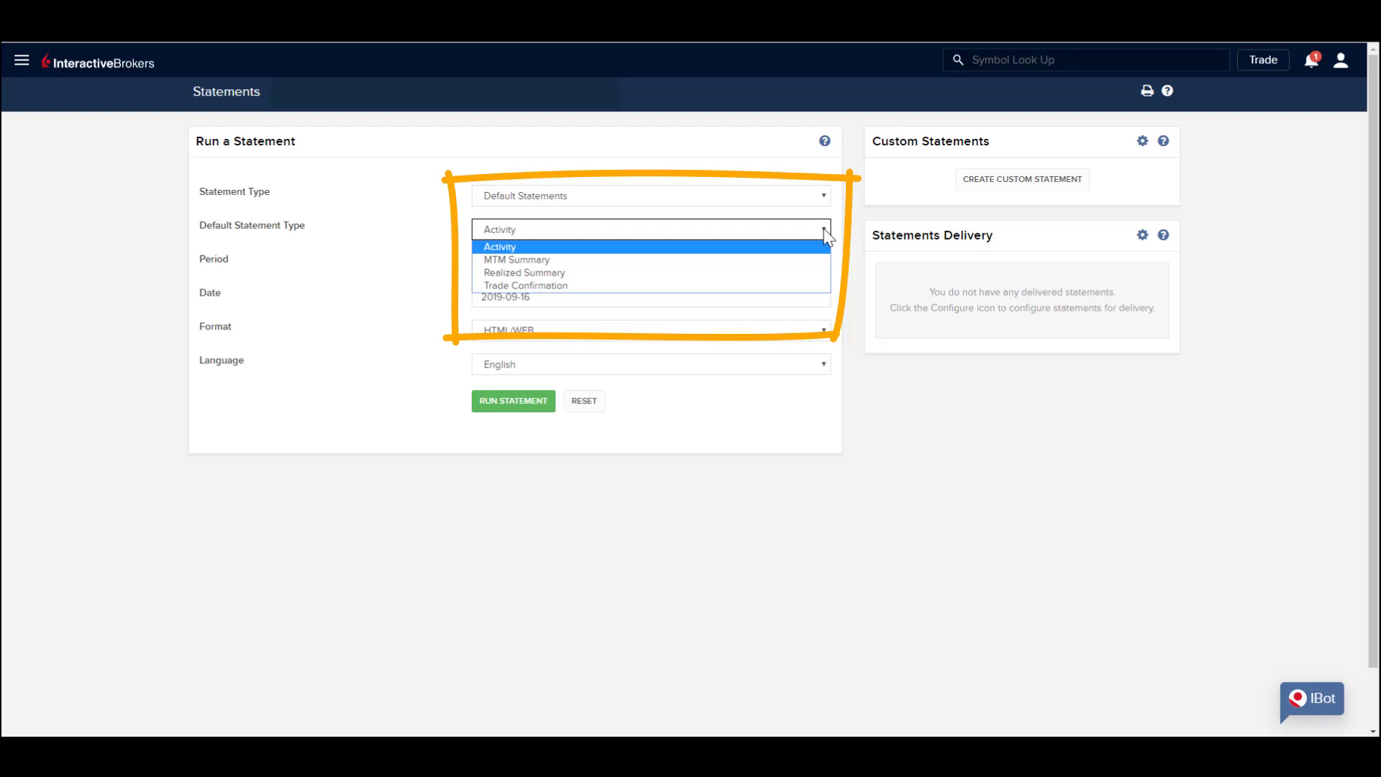
left_click(826, 234)
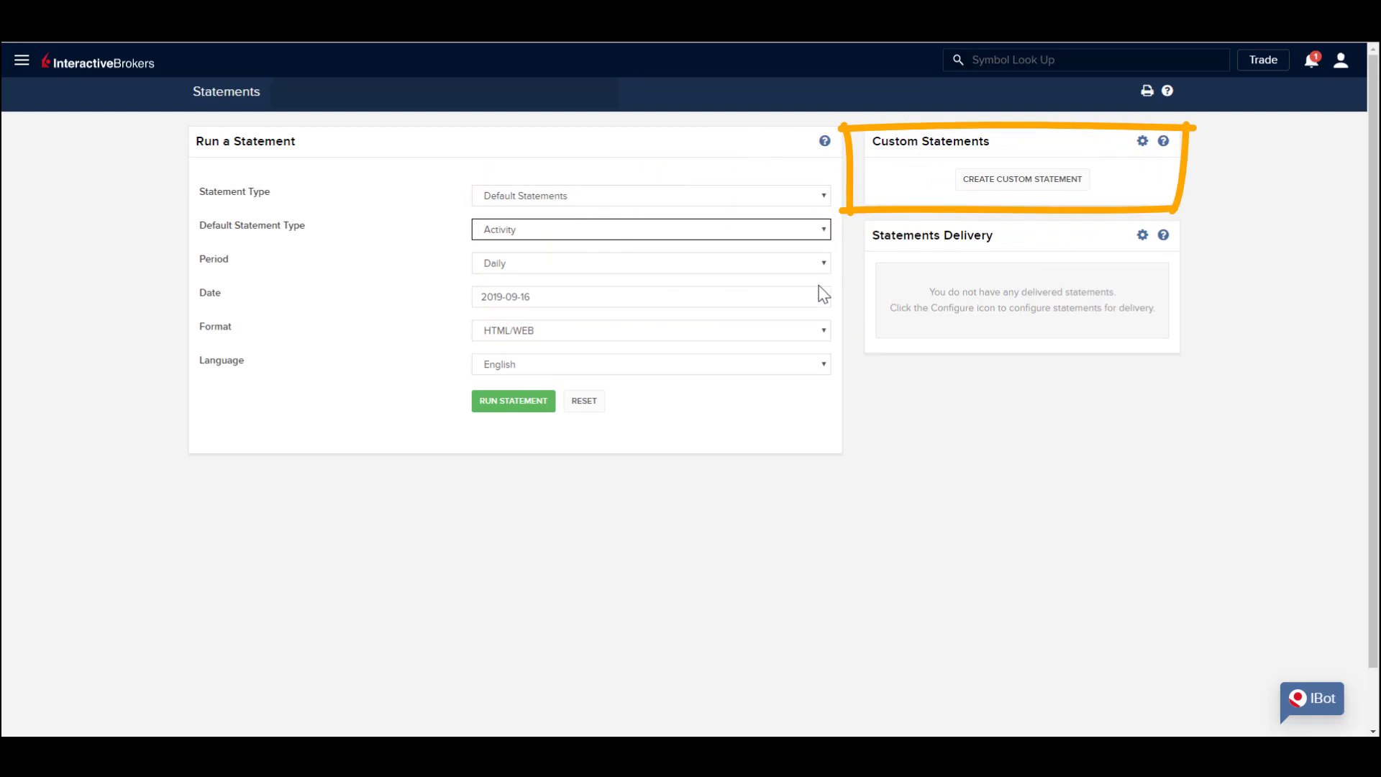
left_click(823, 330)
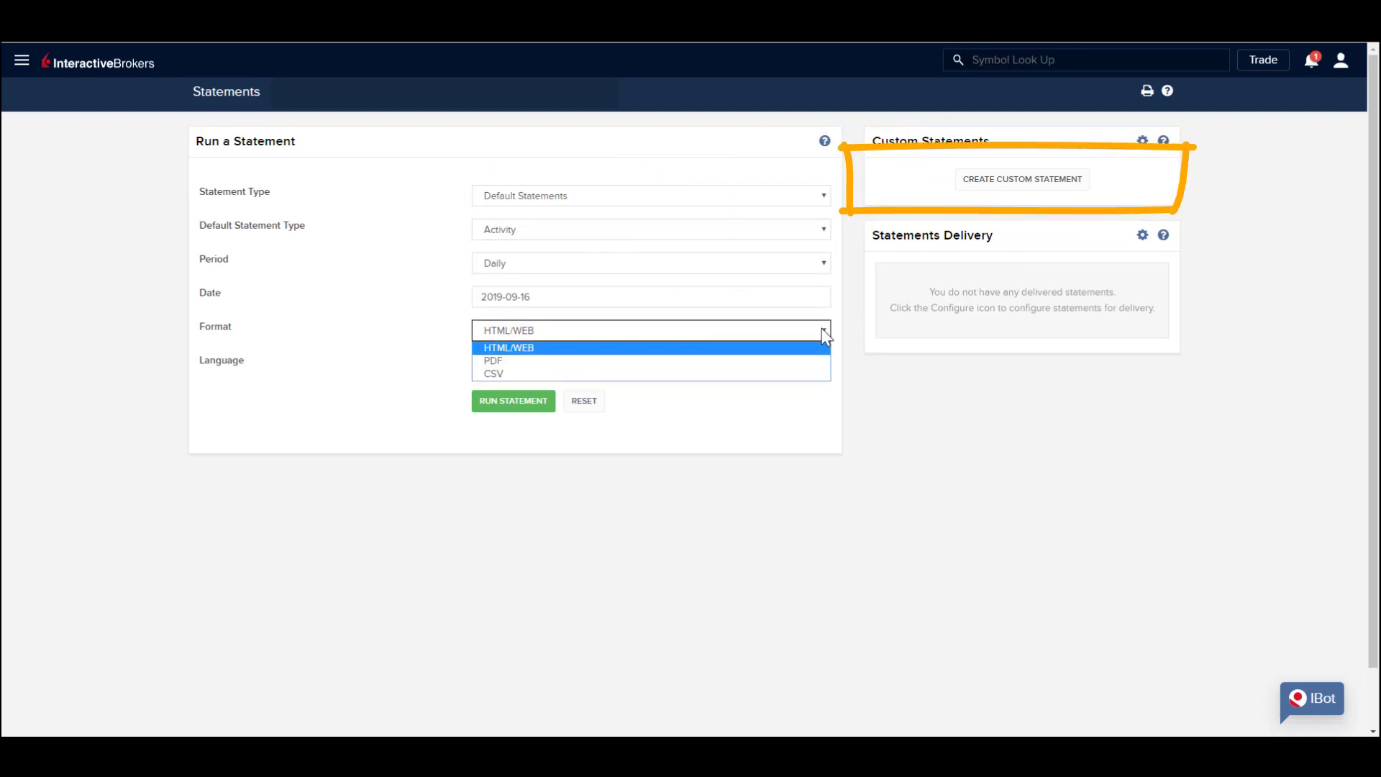
left_click(821, 328)
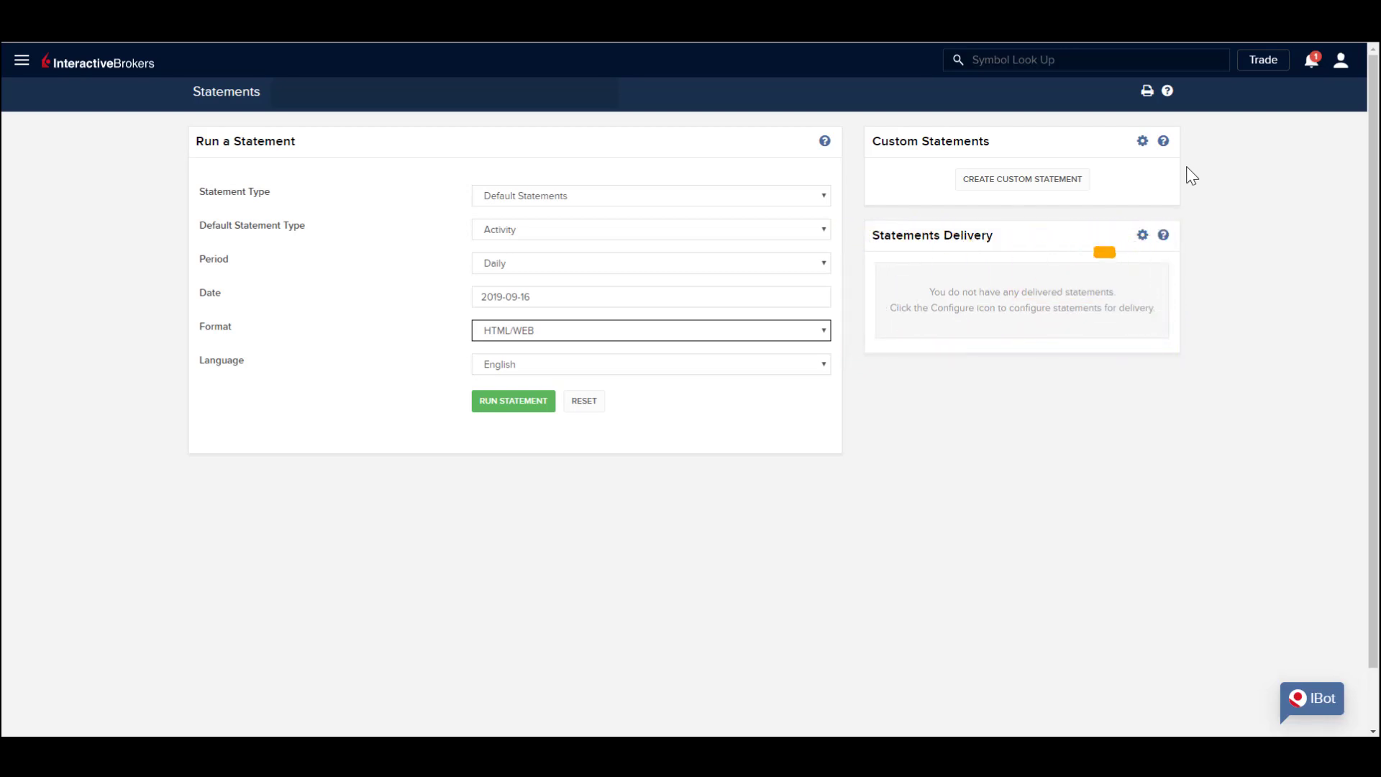
Review statement notification defaults, leaving Daily Activity at Email and Daily Trade Report at Disable
left_click(1142, 235)
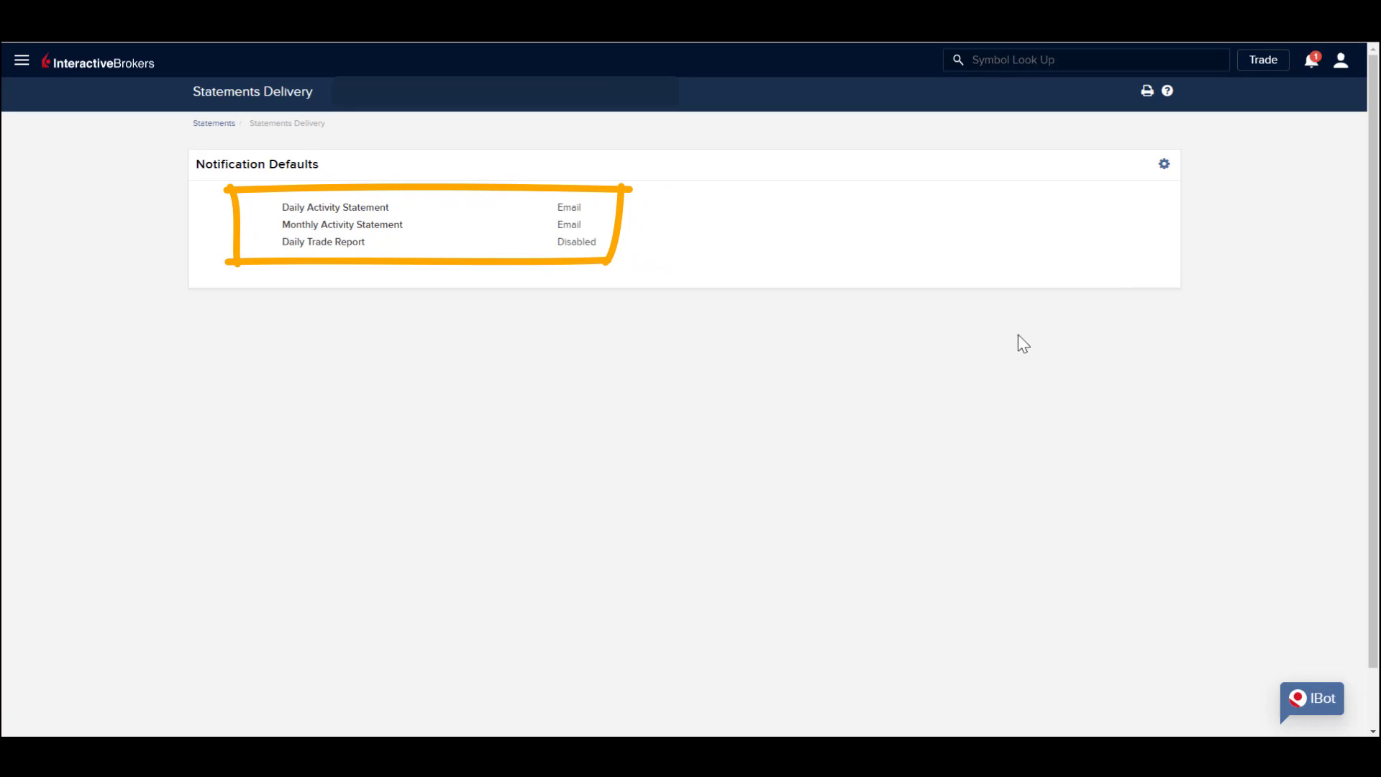
left_click(1163, 167)
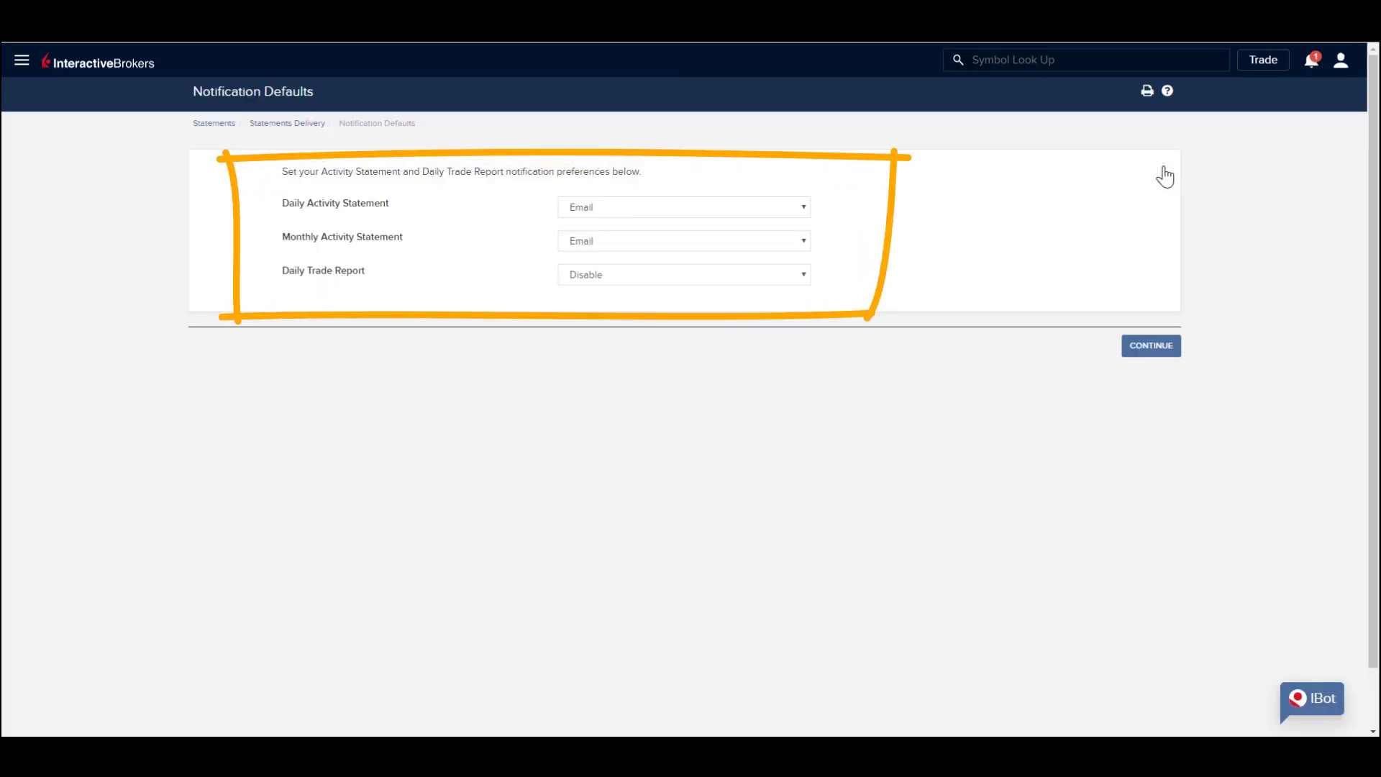
left_click(804, 209)
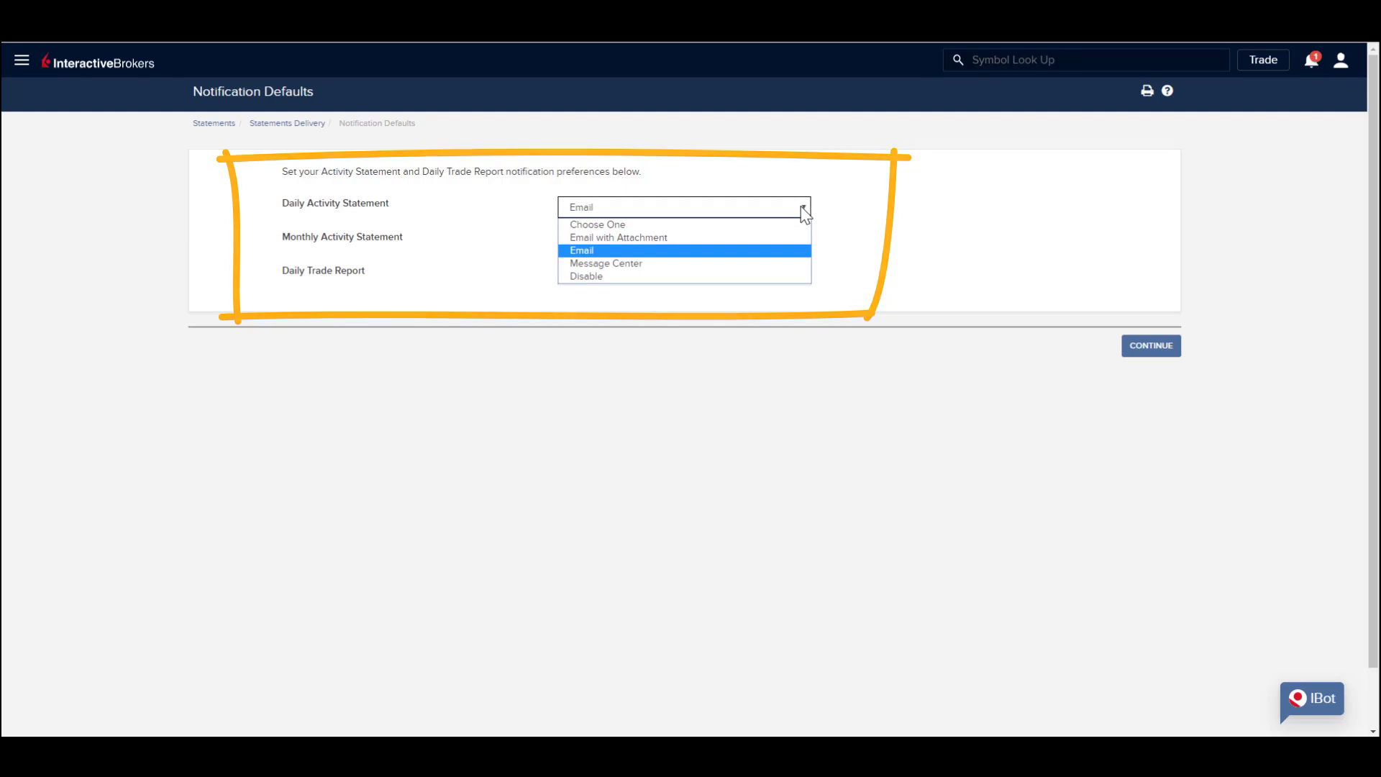
left_click(804, 209)
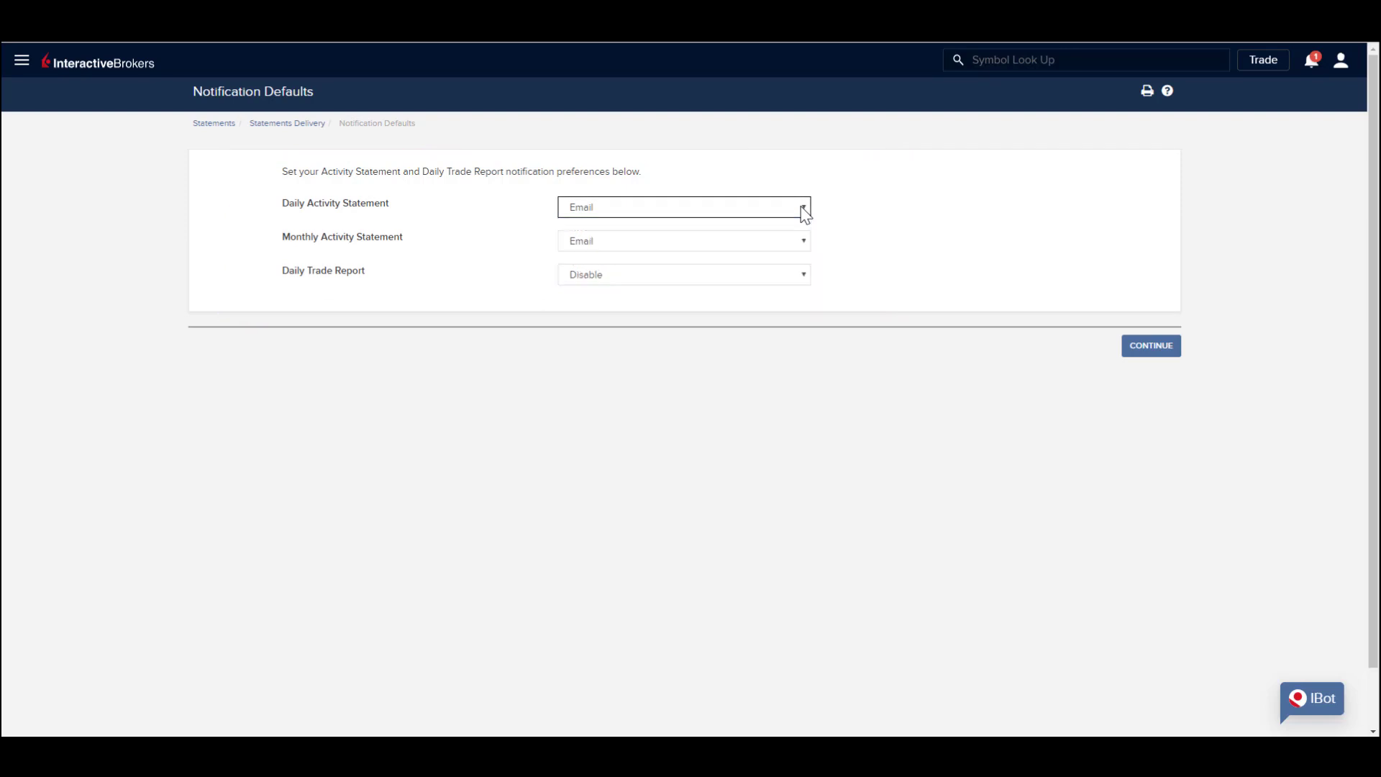
left_click(796, 274)
left_click(796, 275)
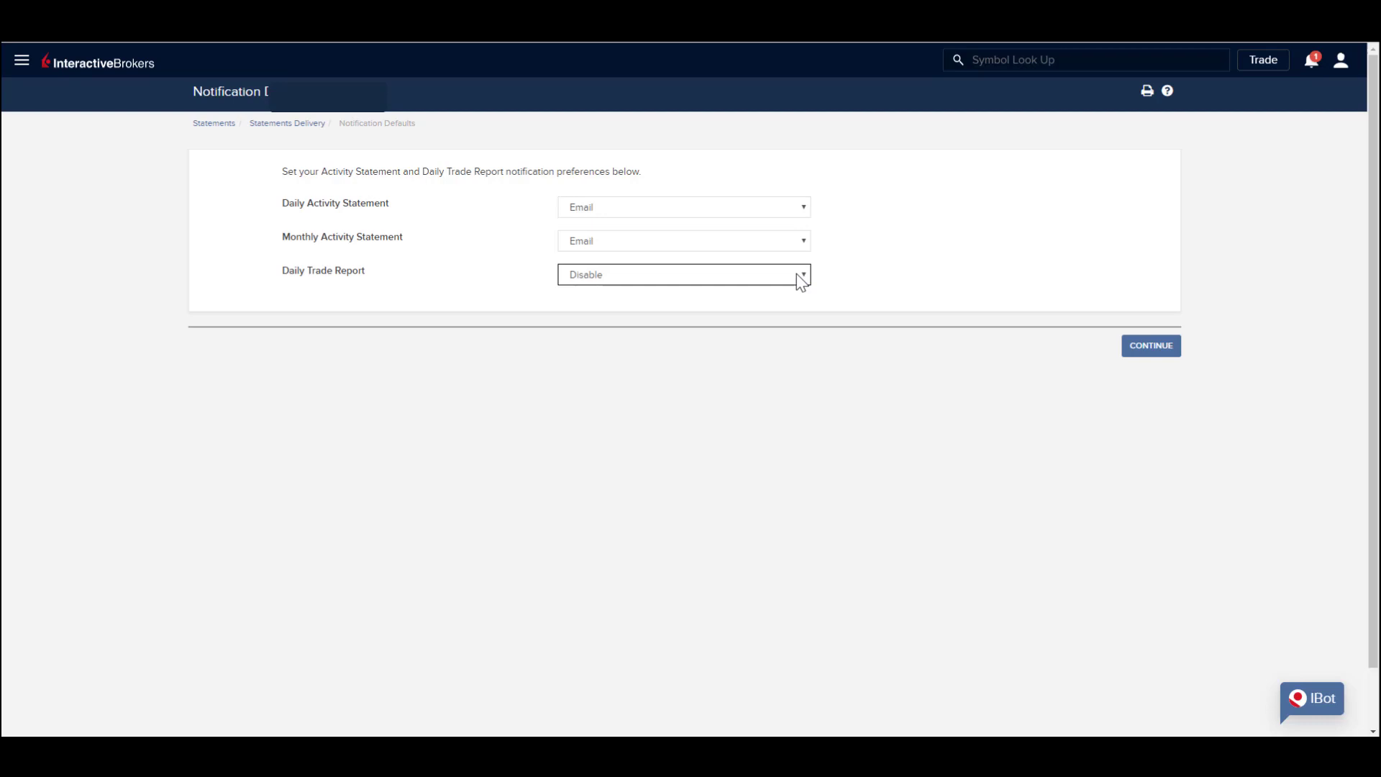
left_click(22, 63)
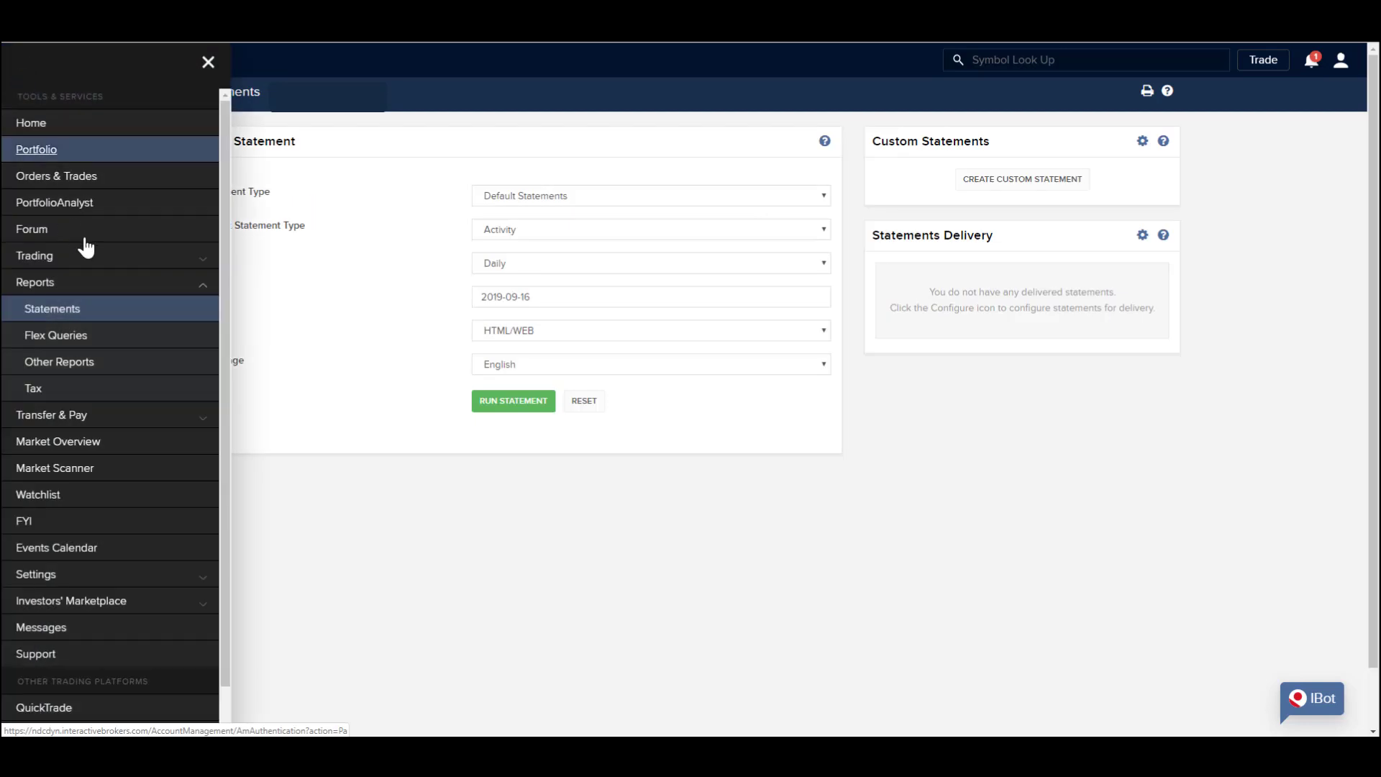
Open the Flex Queries page showing the Activity Flex Query type
left_click(56, 335)
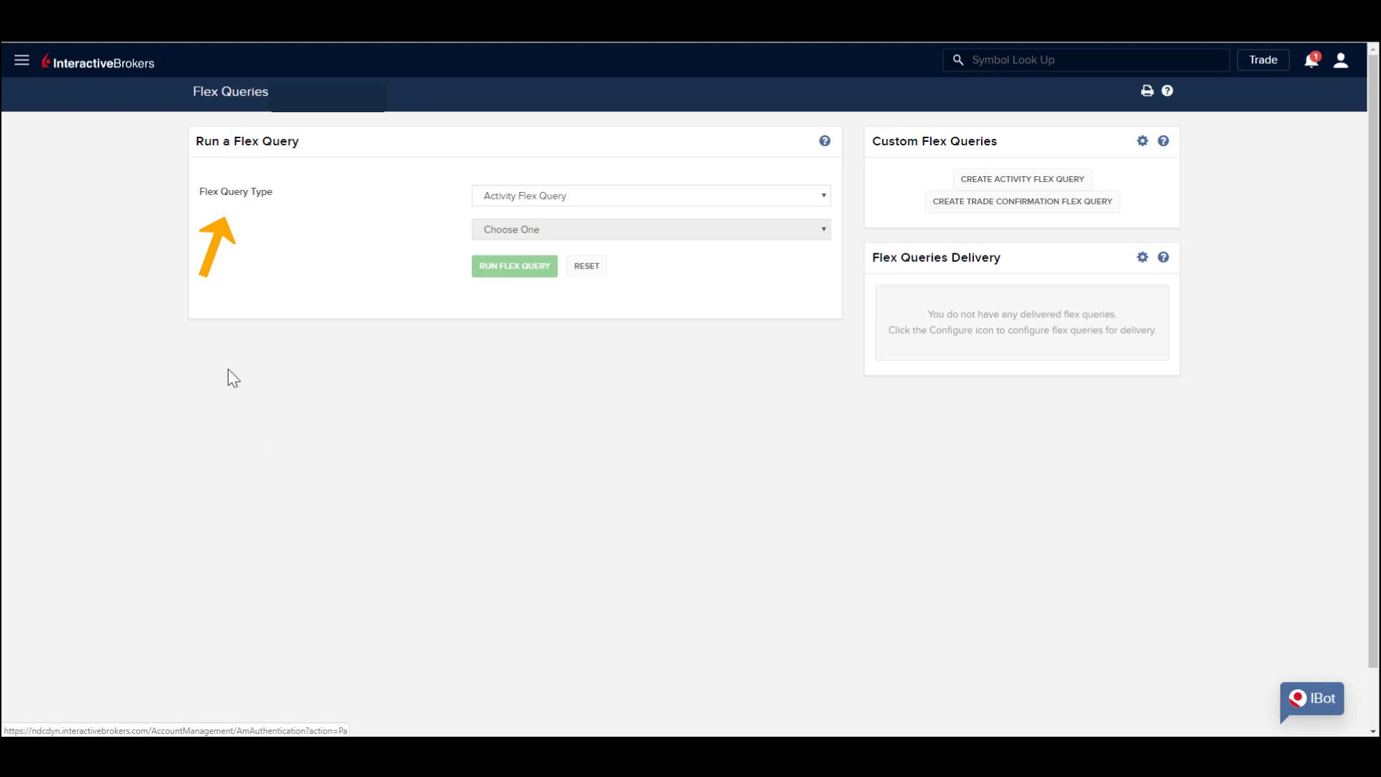
Open Other Reports and list its Risk and Supplemental report types without choosing one
left_click(23, 63)
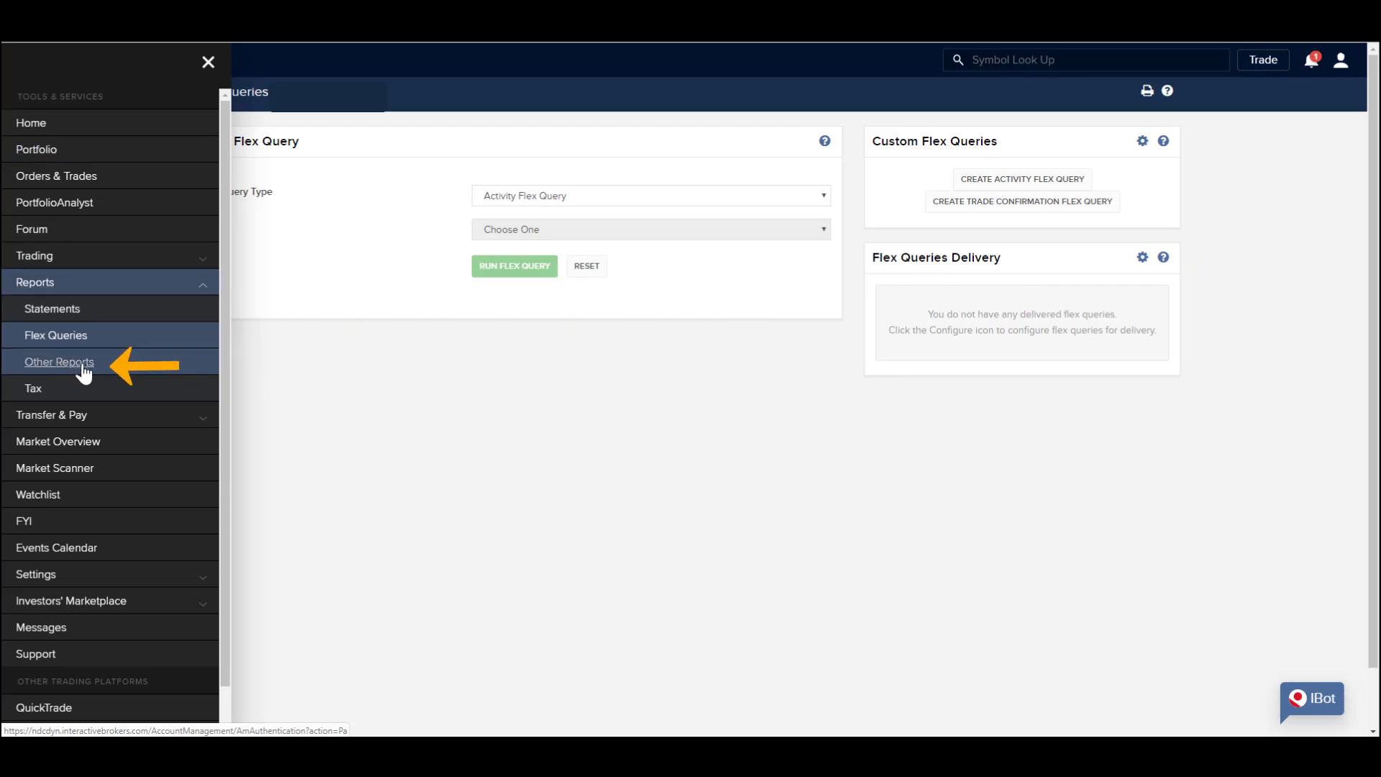
left_click(58, 362)
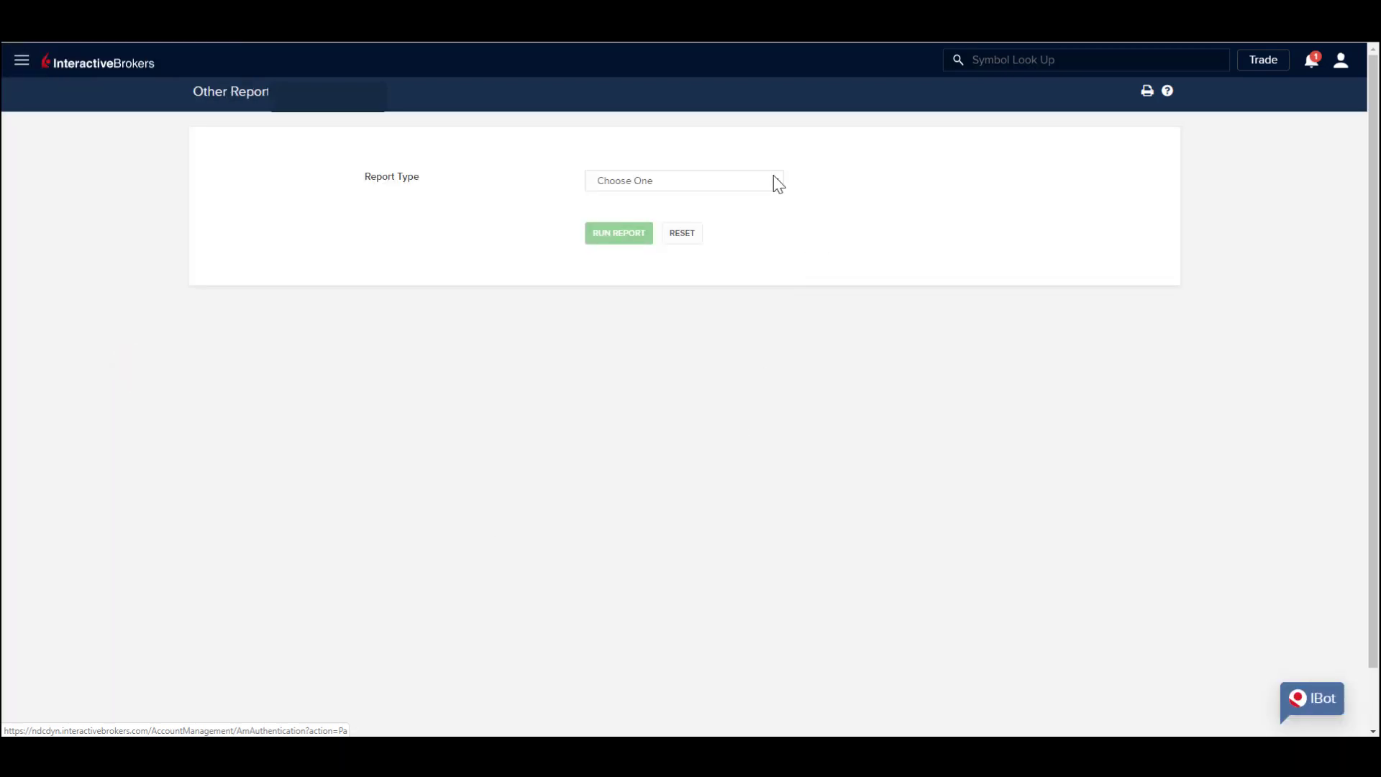
left_click(777, 184)
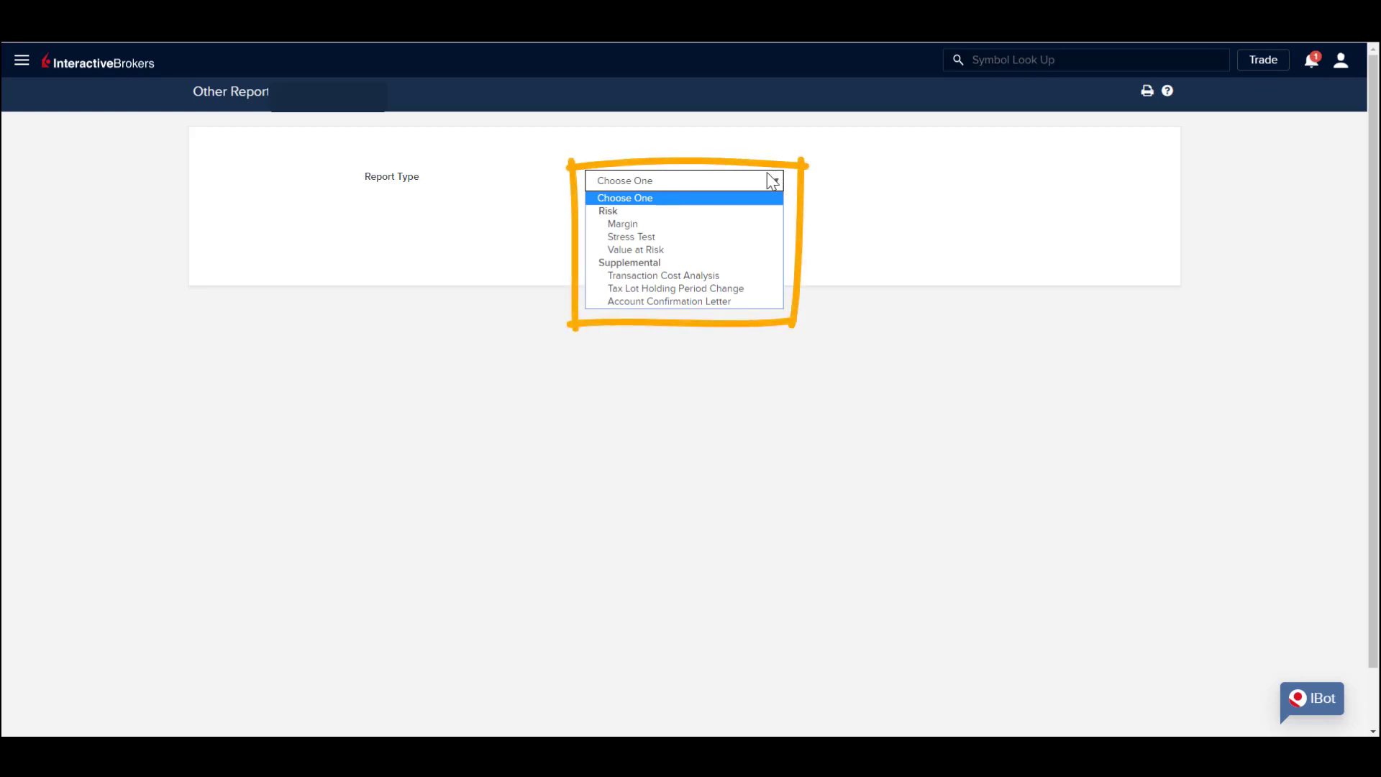
left_click(21, 61)
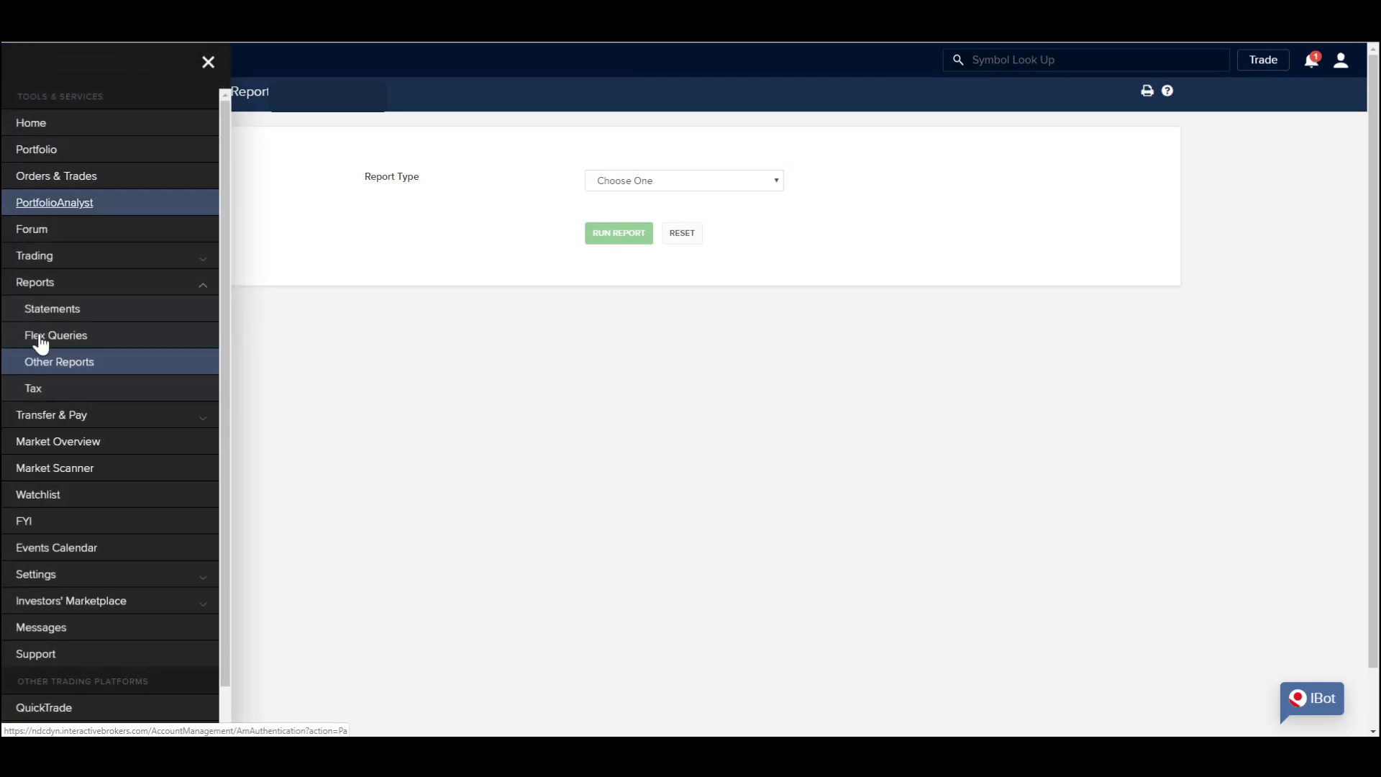
Open Tax Reports with the 2018 forms and download the Tax Optimizer launcher
left_click(34, 389)
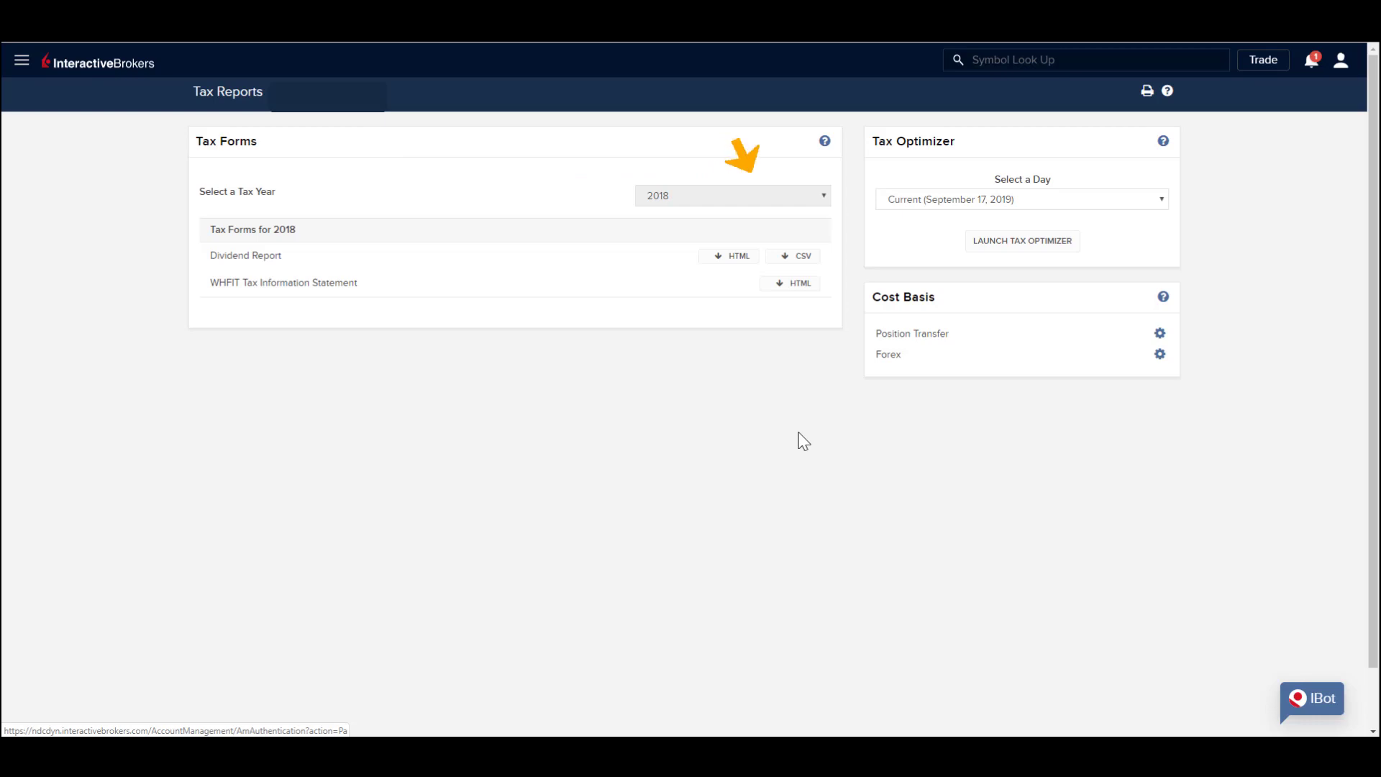
left_click(1073, 252)
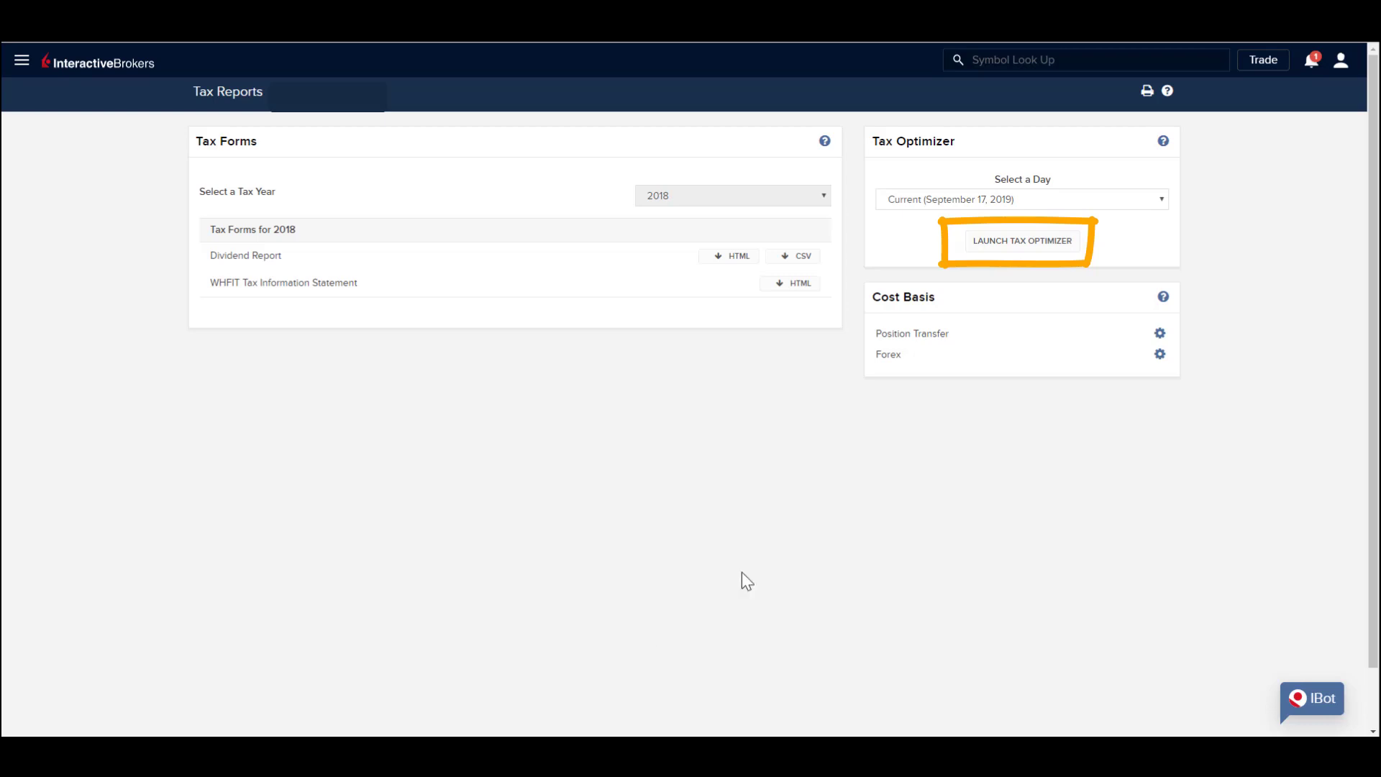
Check the Position Transfer cost-basis transfer dates without choosing one, then return to Tax Reports
left_click(1159, 338)
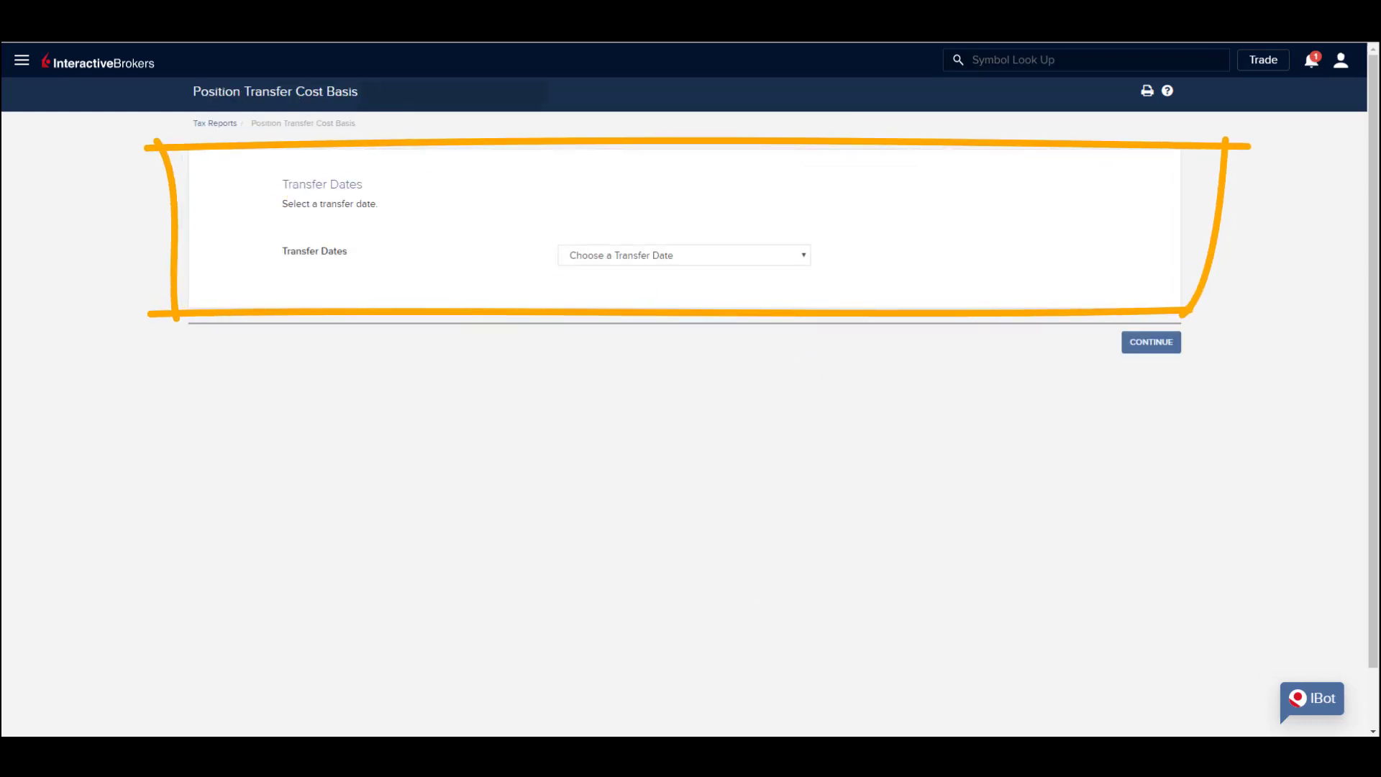
left_click(804, 256)
left_click(804, 256)
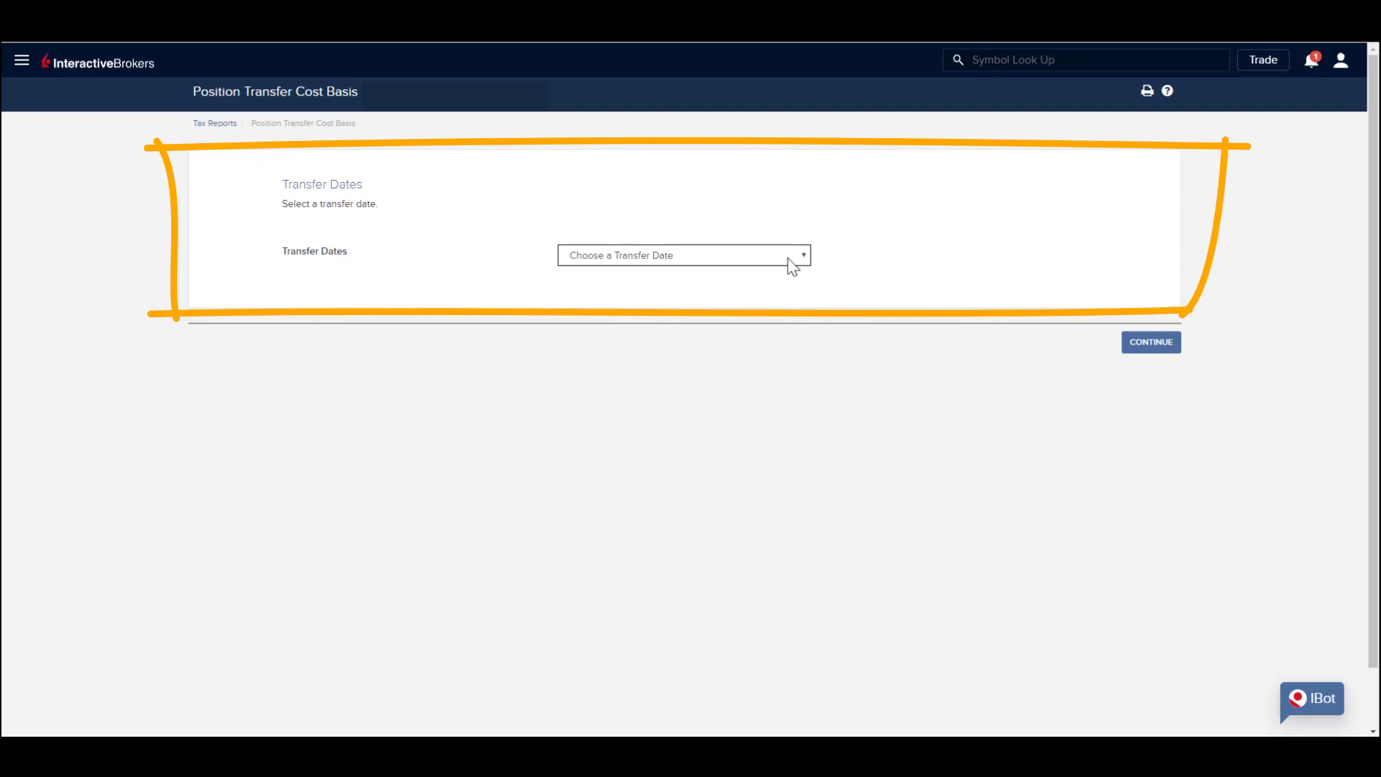
left_click(210, 130)
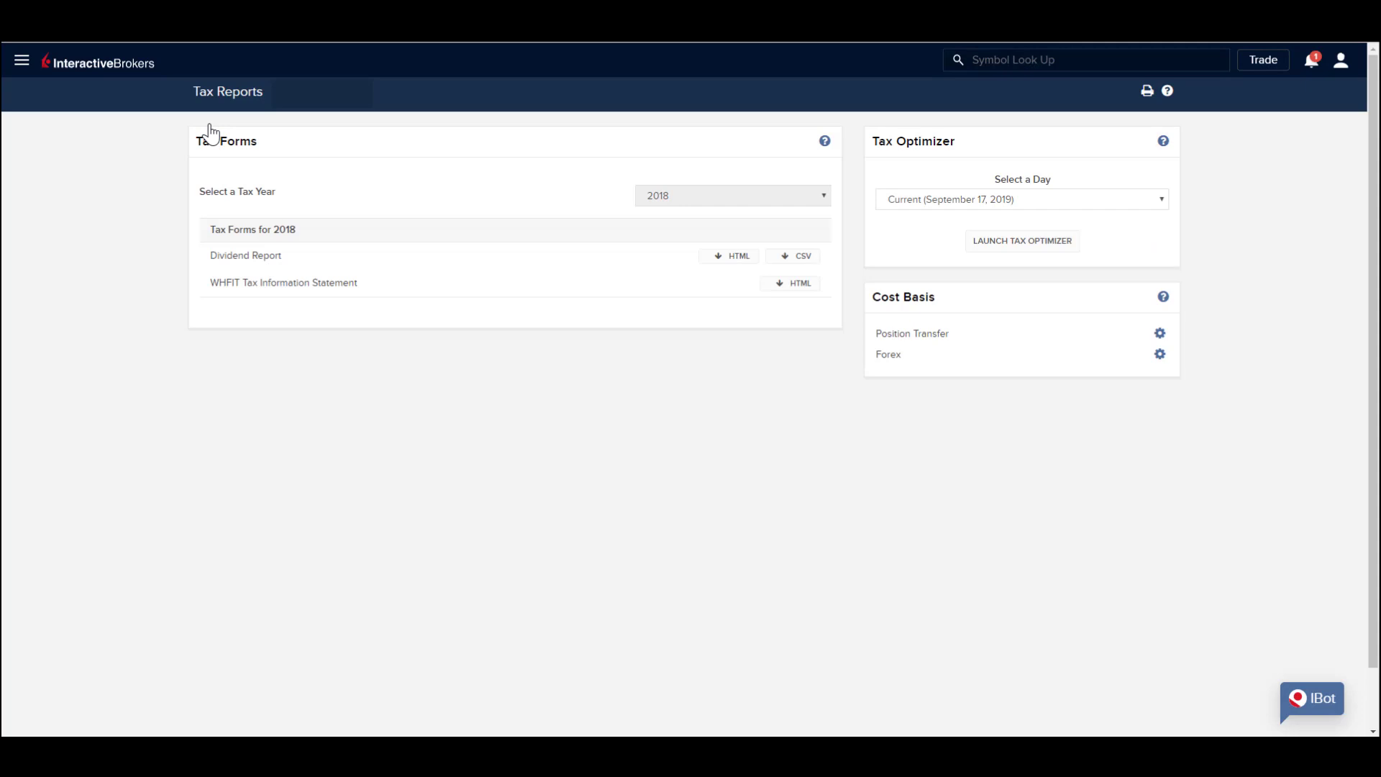
left_click(22, 64)
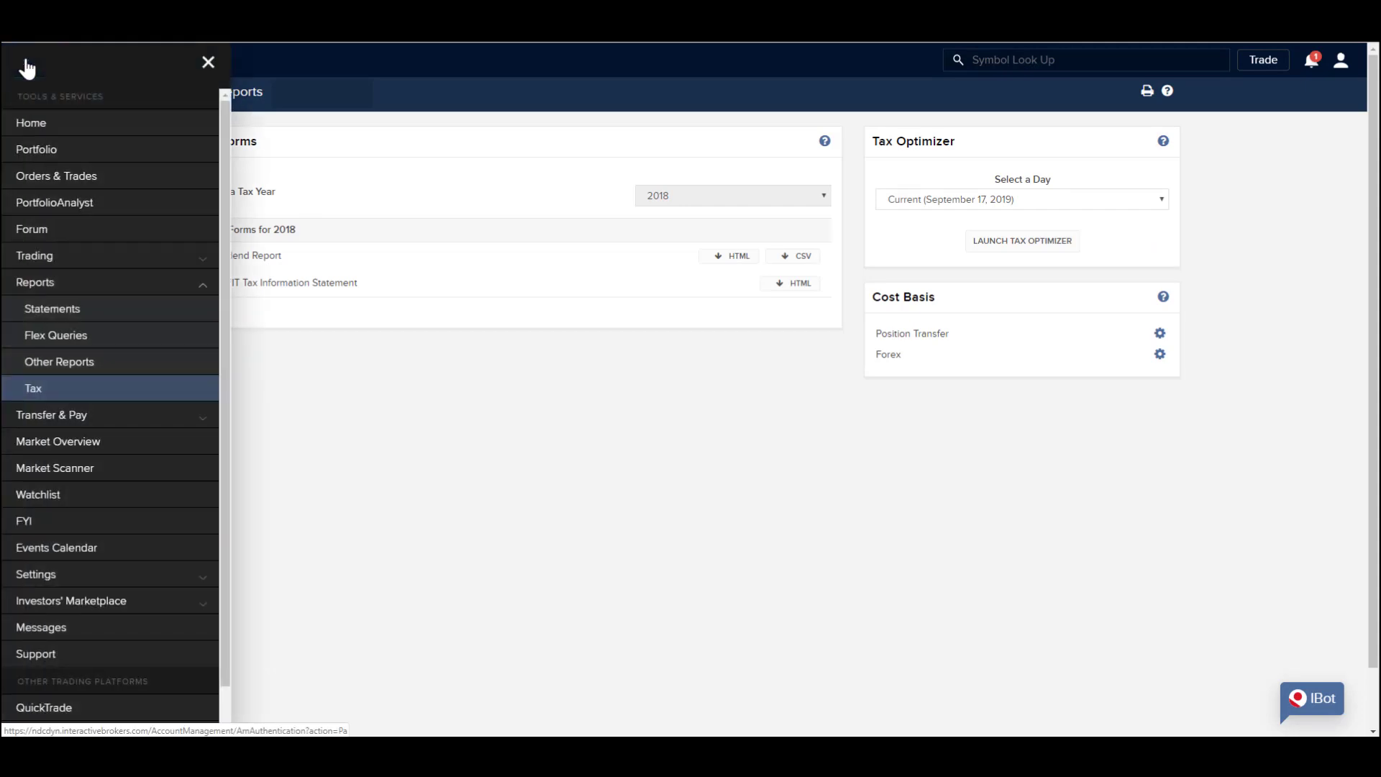